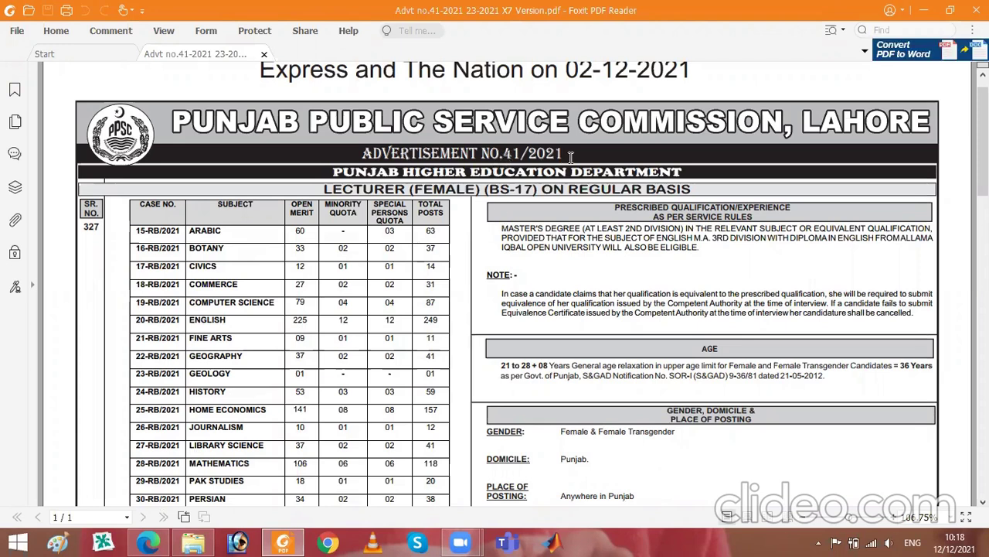
- Move the advertisement PDF up to the Lecturer (Female) posts table, down to the SOCIAL WORK row
left_click_drag(480, 219, 489, 141)
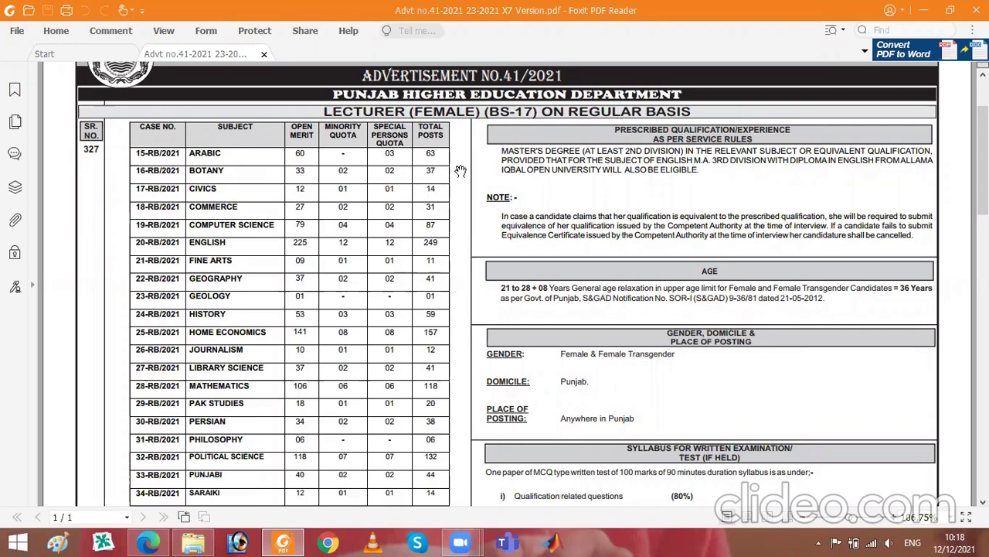
left_click_drag(461, 168, 461, 157)
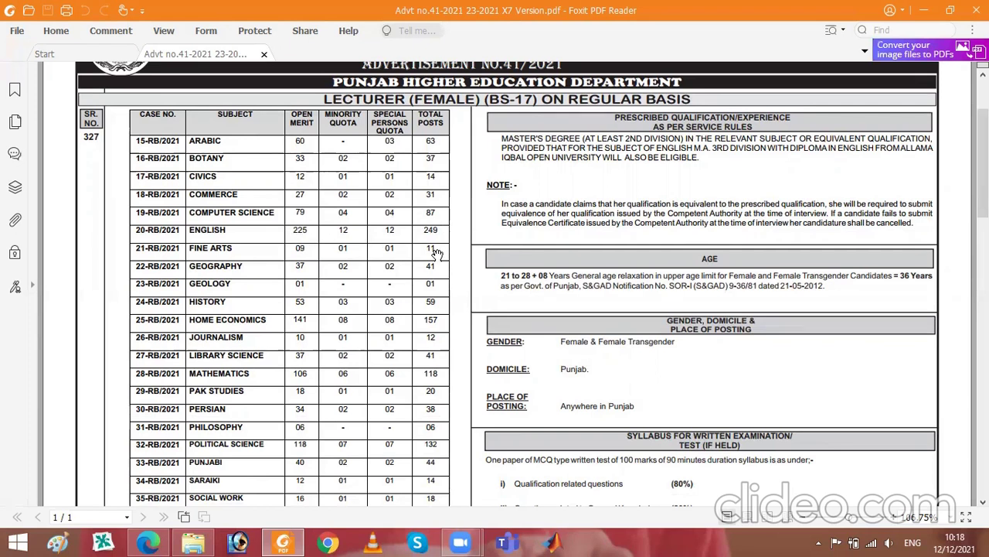
- Scroll through the Lecturer (Female) table past the PERSIAN row to the 1359 total posts
scroll(461, 275, "down", 2)
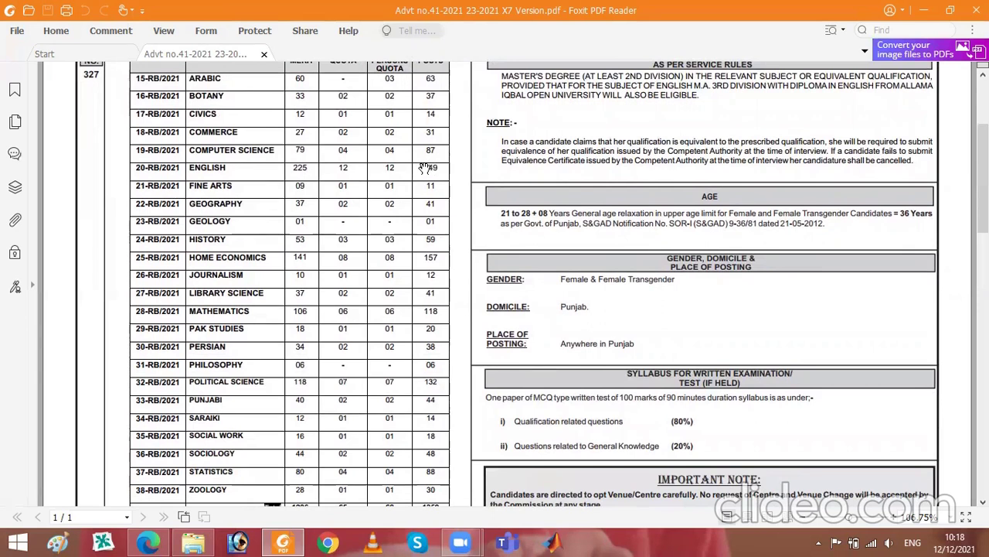
left_click_drag(456, 155, 456, 169)
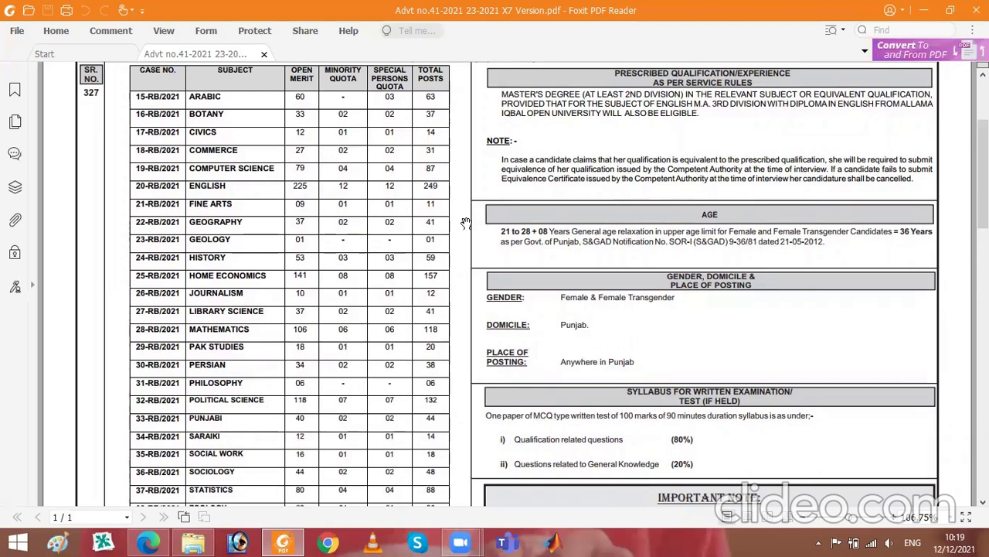
scroll(464, 205, "down", 3)
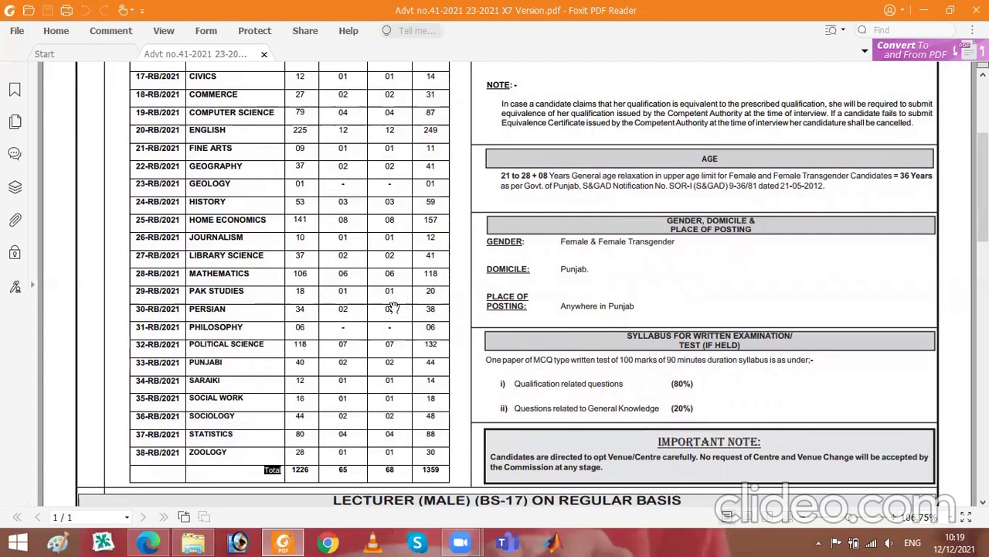
triple_click(431, 309)
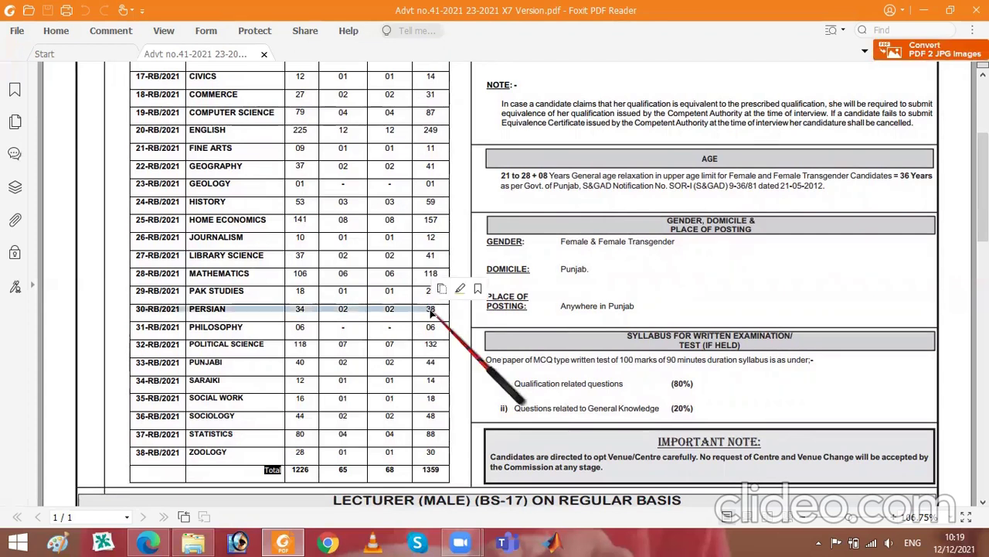
left_click(426, 334)
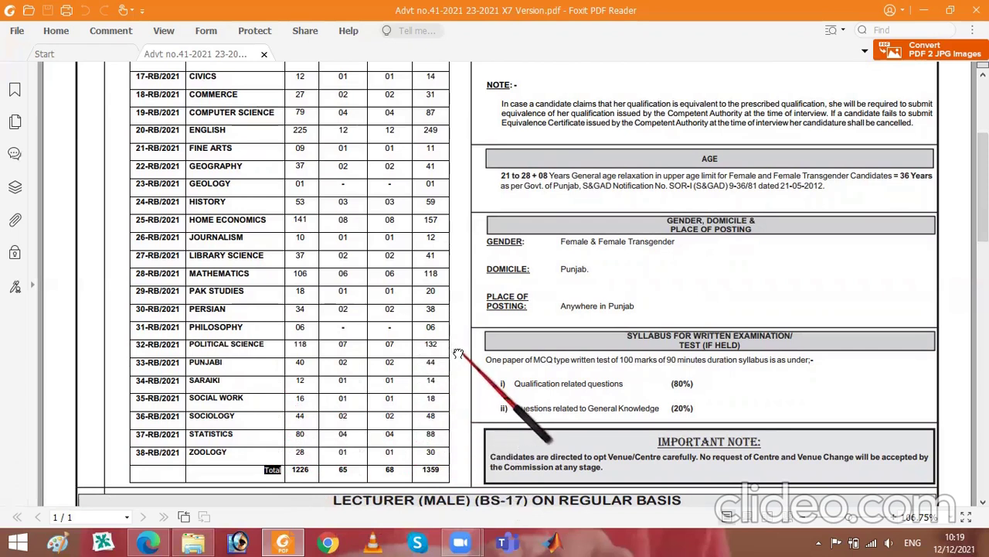
scroll(456, 355, "down", 2)
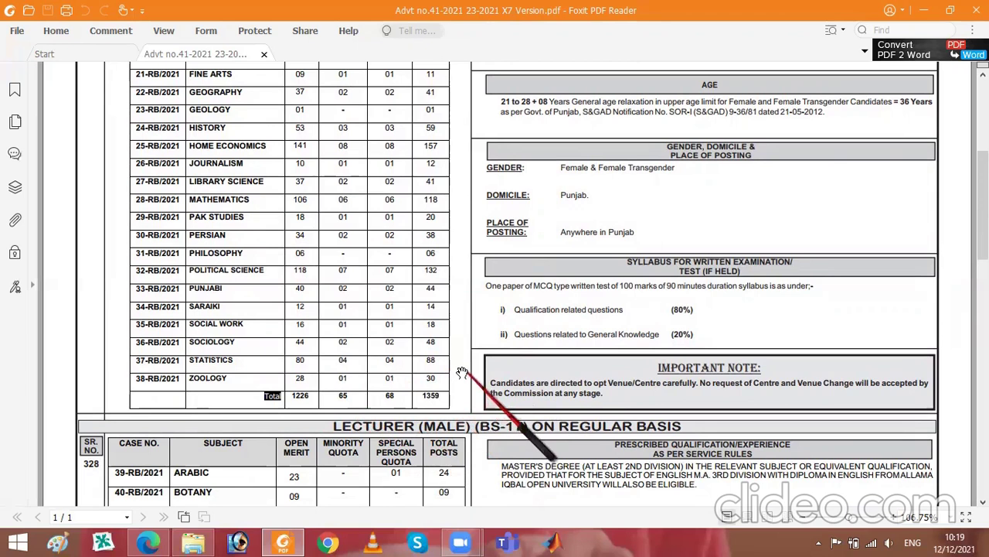
- Return to the female table header, then move down to the Lecturer (Male) table's ARABIC and BOTANY rows
scroll(485, 334, "up", 2)
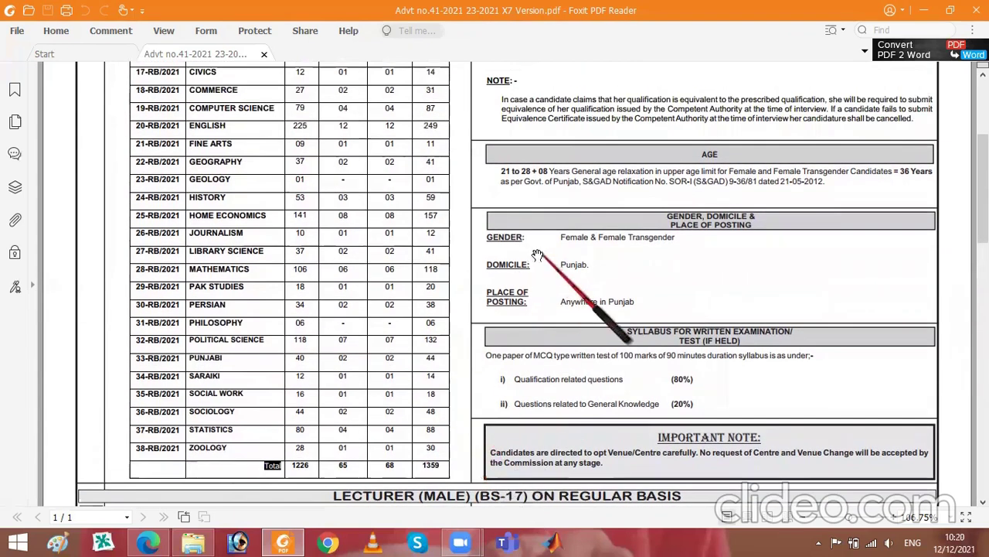
scroll(507, 255, "up", 2)
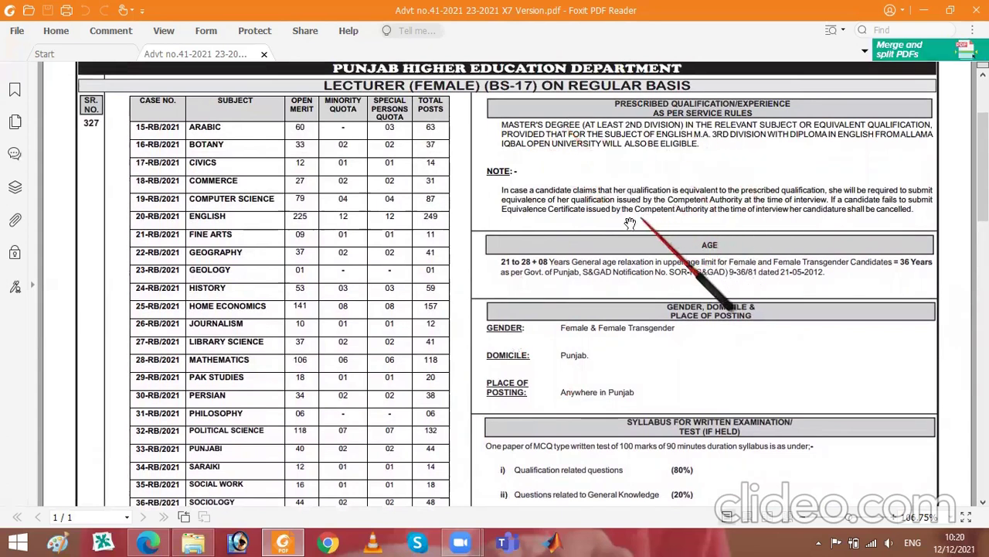
scroll(626, 293, "down", 3)
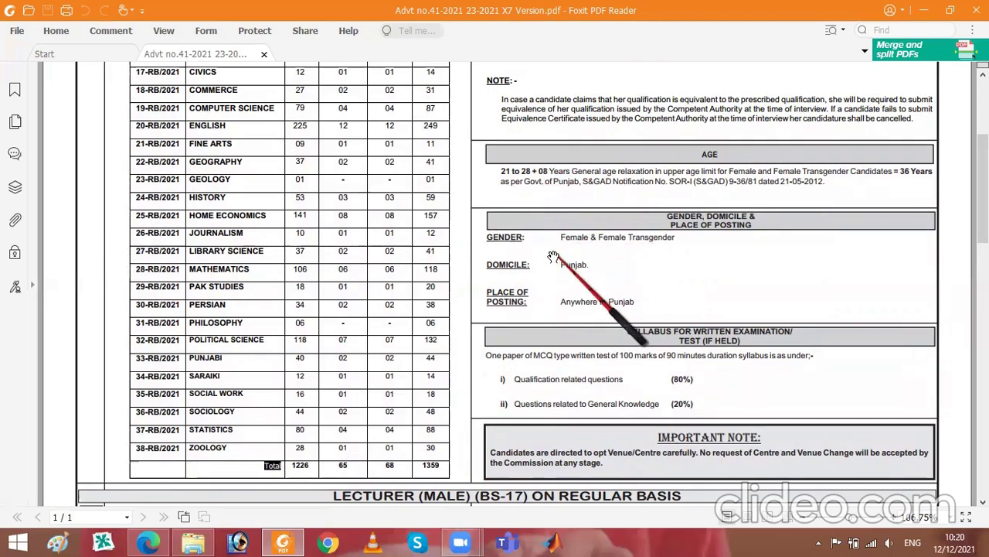
scroll(553, 256, "down", 2)
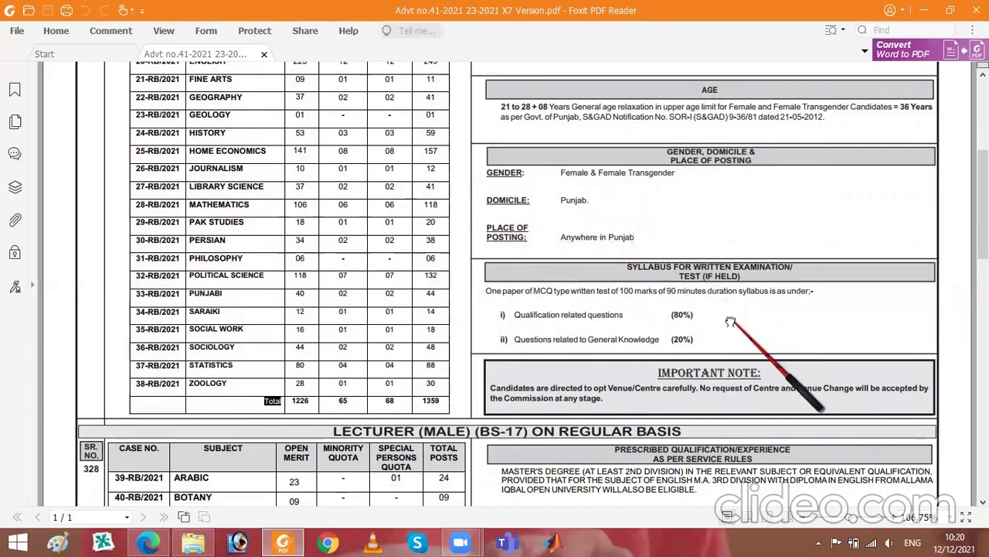
left_click_drag(727, 323, 719, 187)
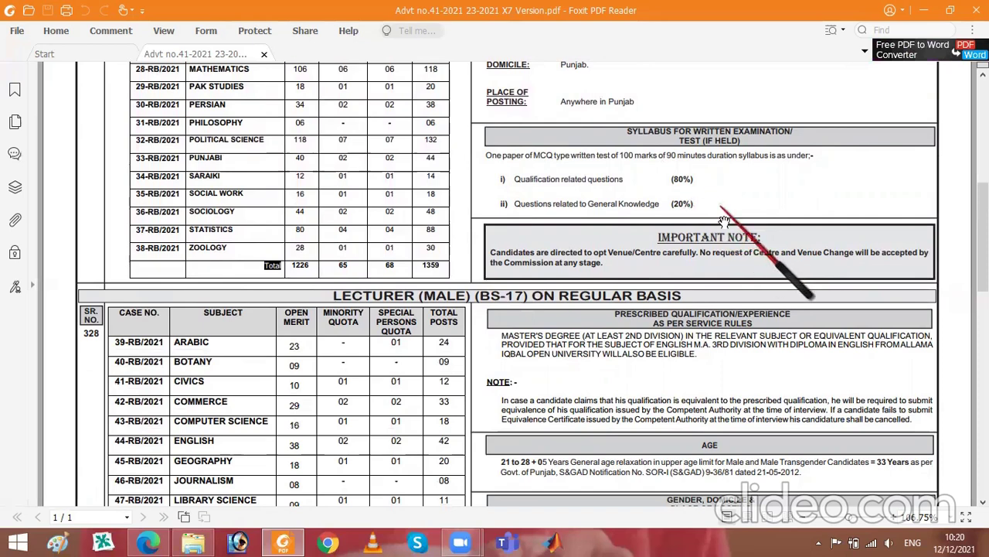
- Scroll to the Lecturer (Male) totals of 372 posts and the 17 December 2021 closing-date notes
scroll(704, 193, "down", 4)
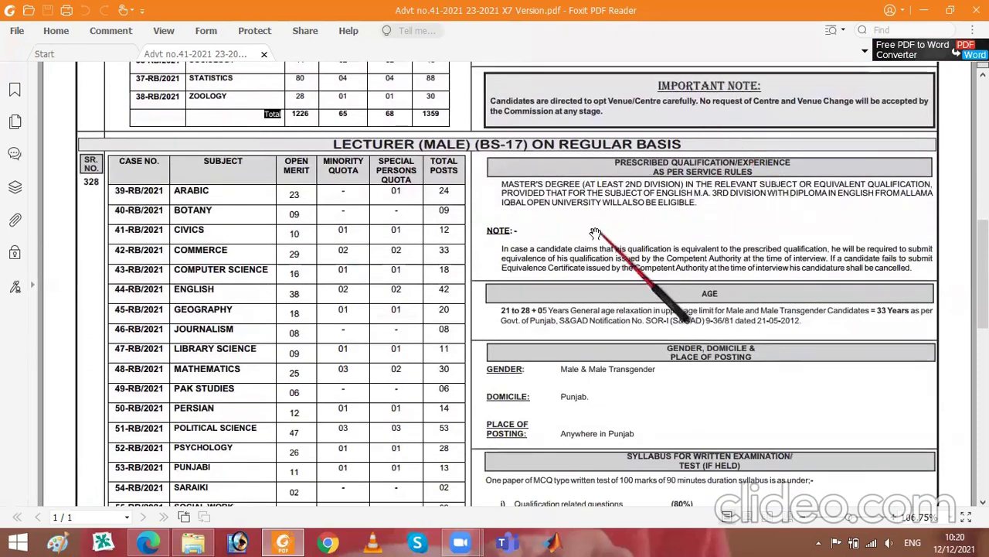
scroll(618, 170, "down", 2)
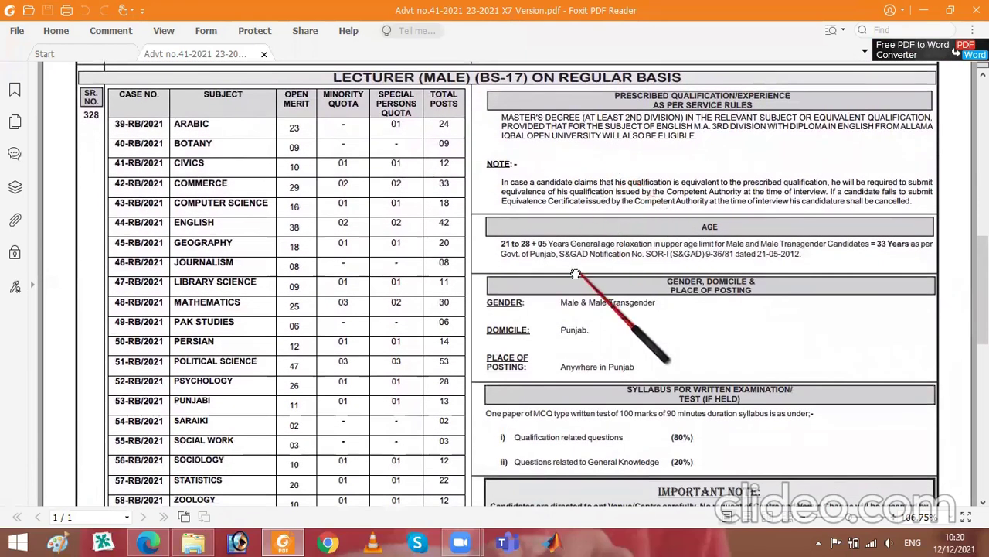
scroll(603, 170, "down", 3)
scroll(587, 174, "up", 3)
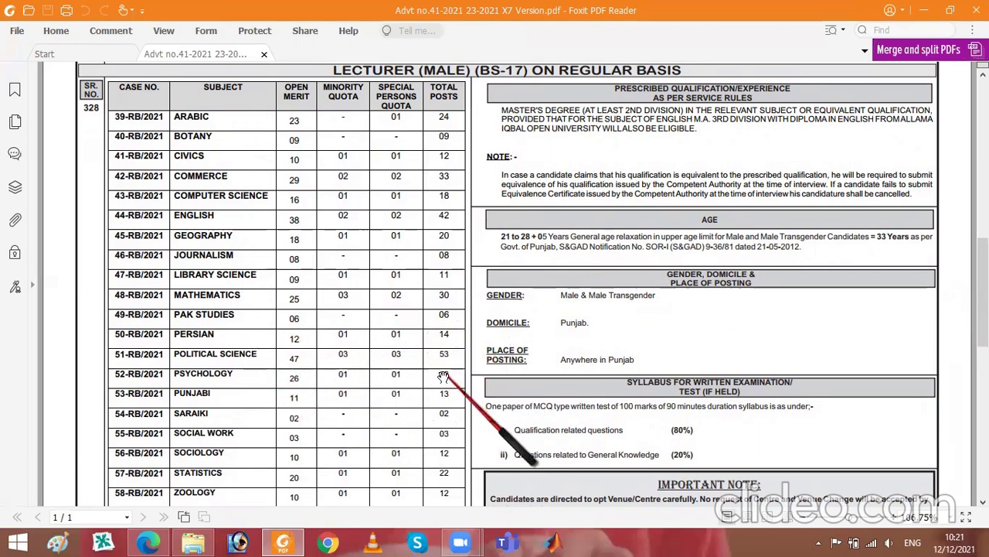
scroll(478, 358, "down", 1)
scroll(478, 358, "down", 3)
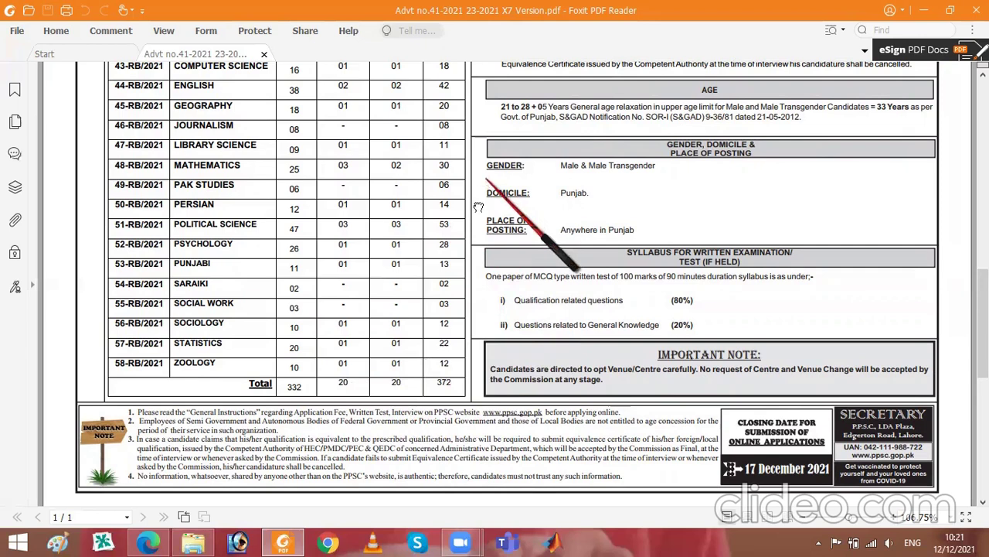
- Scroll further through the Lecturer (Male) table and the advertisement's notes
scroll(473, 321, "up", 3)
scroll(477, 317, "down", 2)
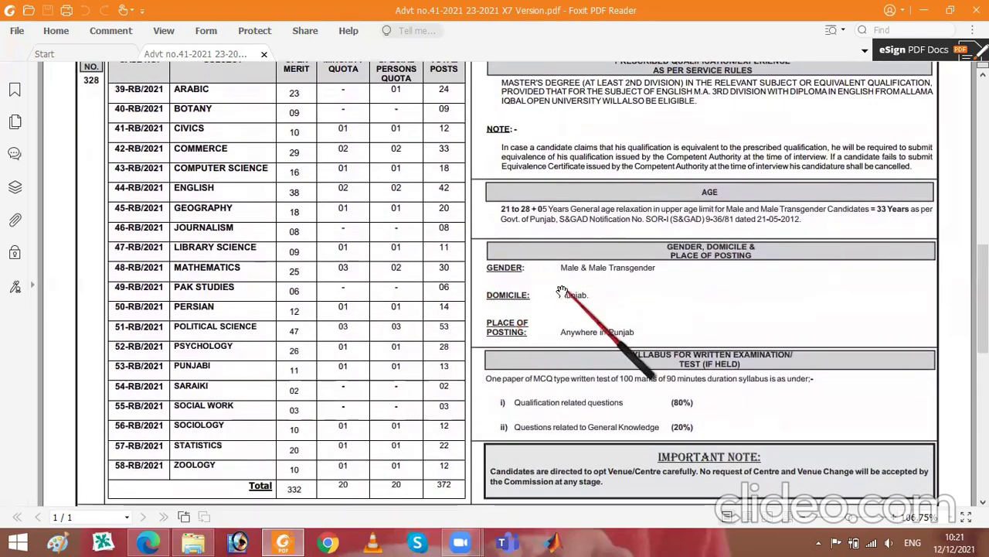
scroll(561, 289, "down", 1)
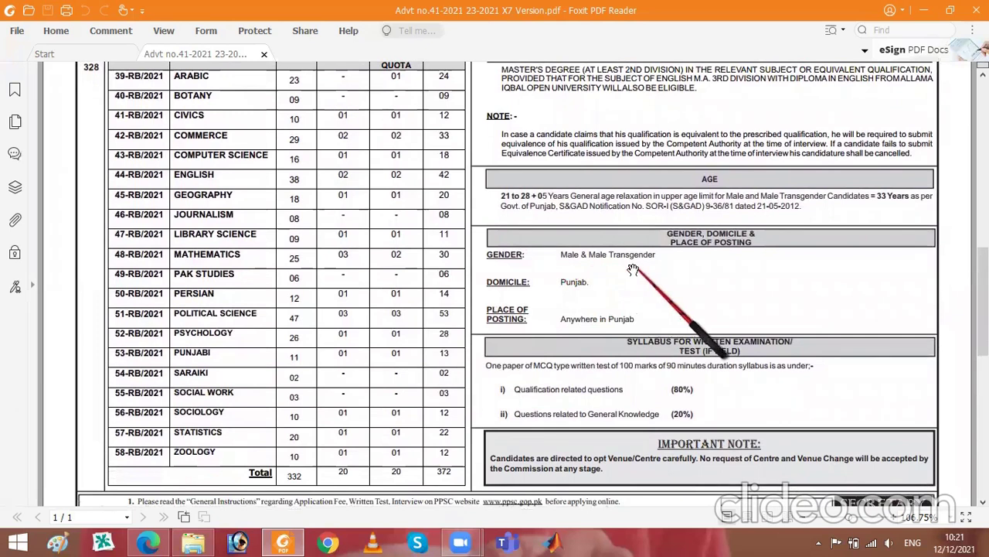
scroll(632, 269, "down", 1)
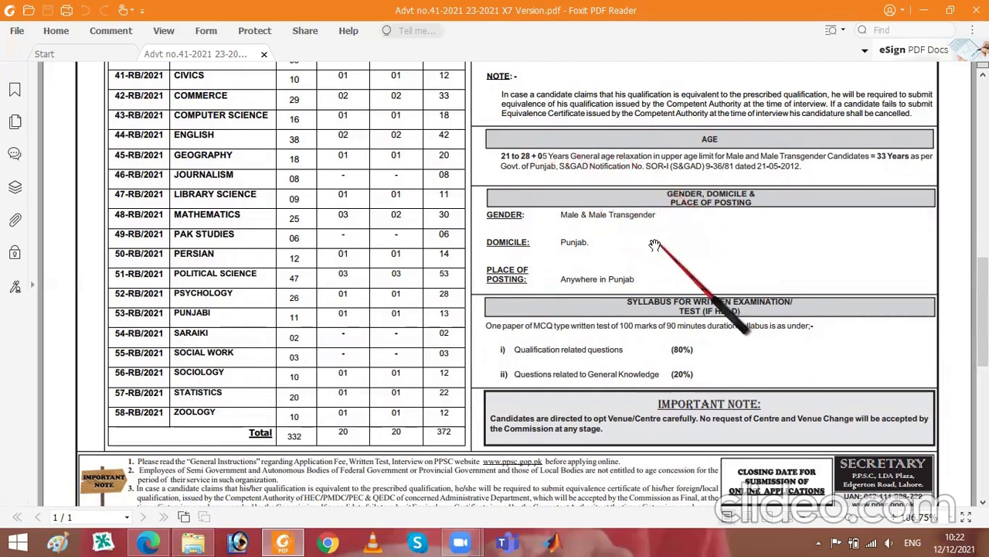
scroll(656, 245, "down", 1)
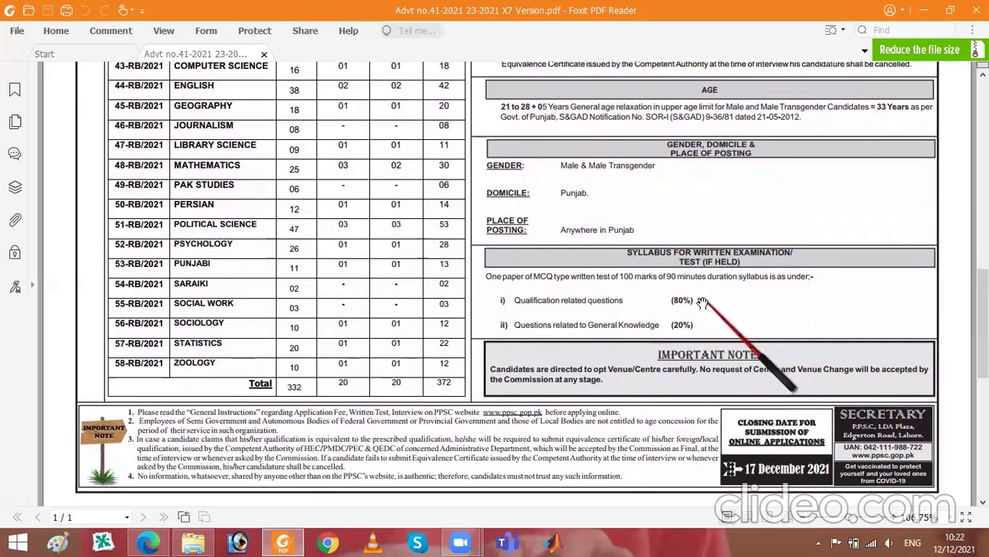
left_click_drag(702, 301, 700, 272)
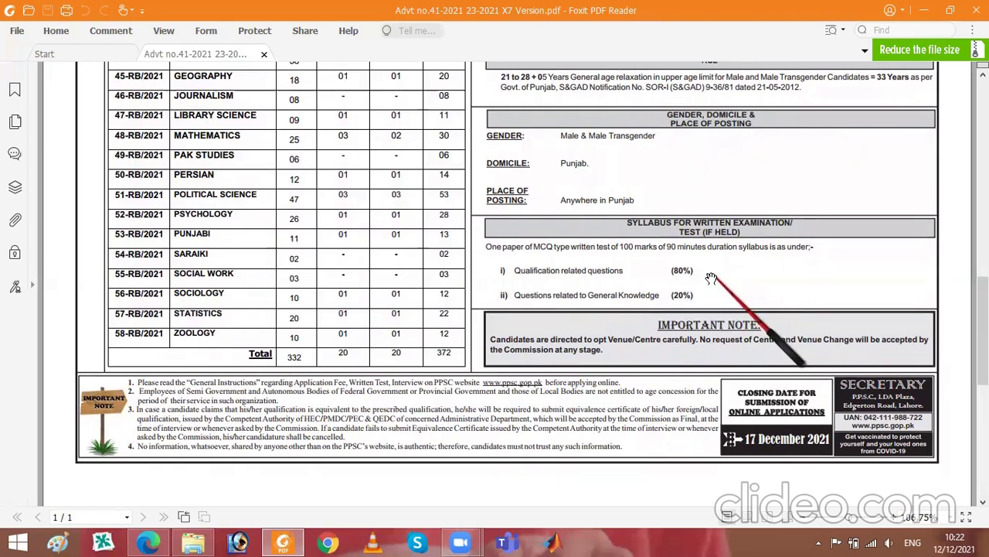
left_click_drag(616, 139, 621, 187)
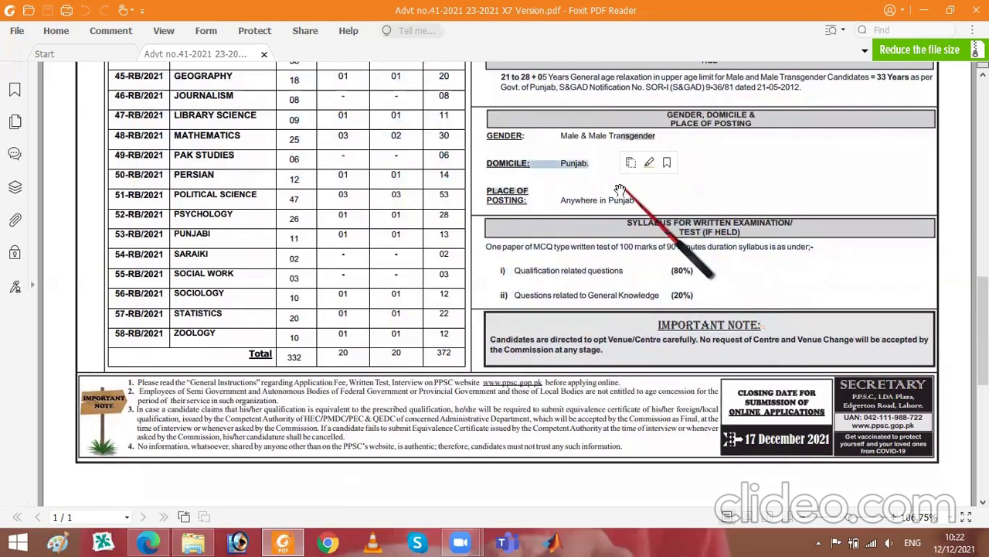
left_click(705, 176)
left_click_drag(687, 178, 668, 358)
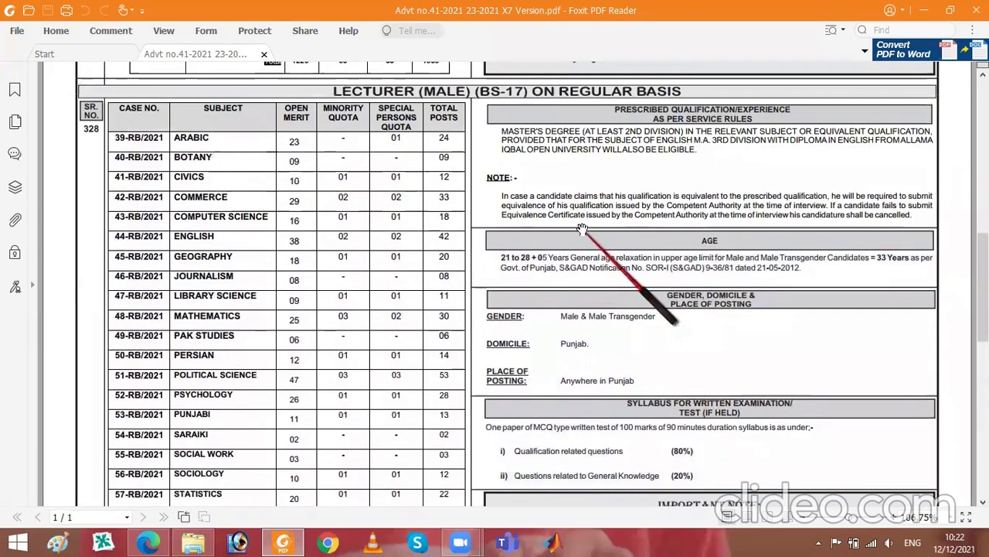
mouse_move(585, 210)
left_mouse_down()
mouse_move(588, 241)
mouse_move(596, 216)
left_mouse_up()
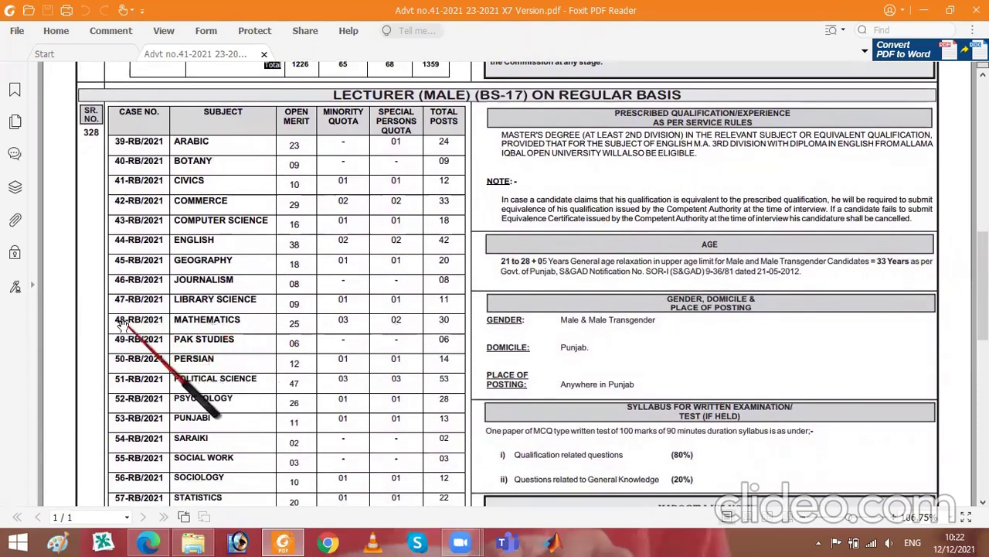
left_click_drag(115, 317, 168, 323)
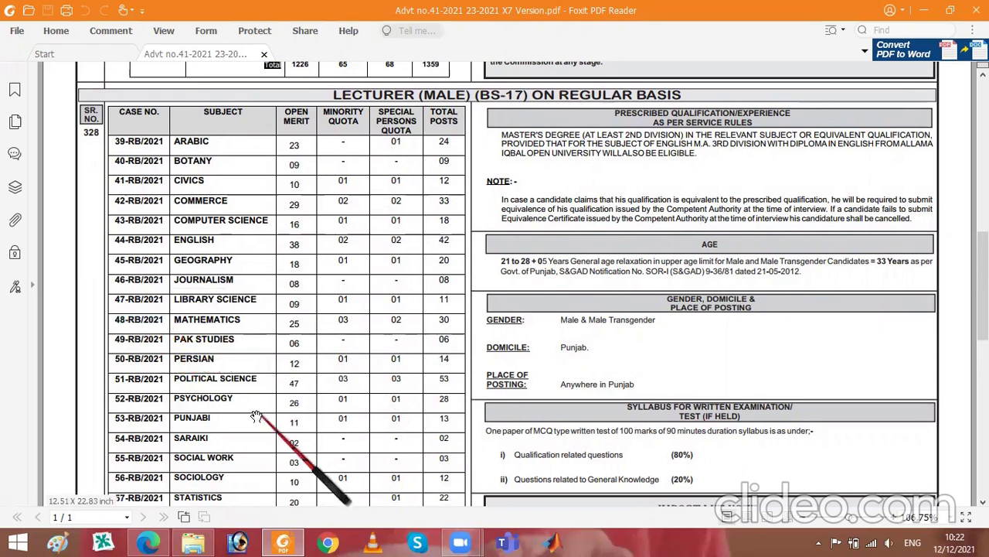
left_click(148, 542)
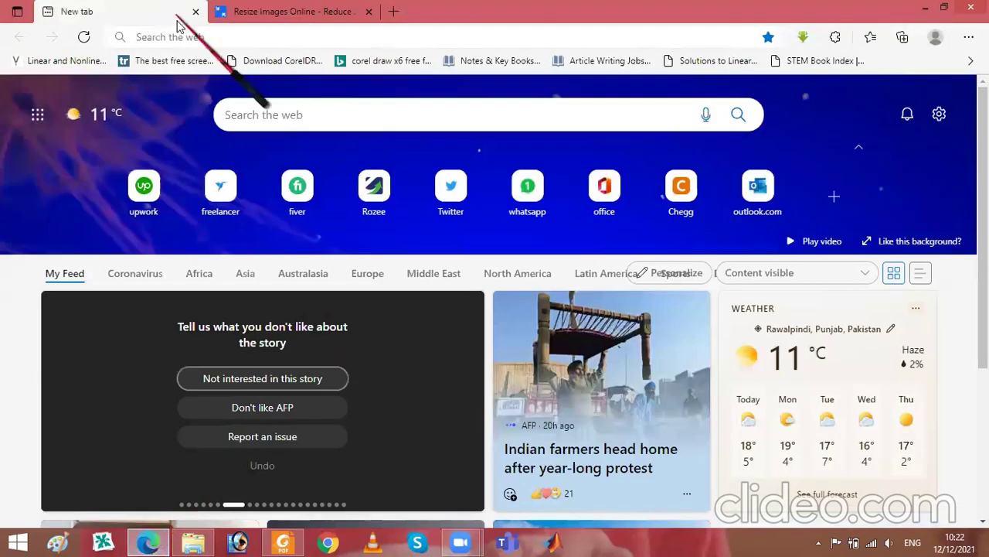
- Load ppsc.gop.pk and open Apply Online to list advertisements such as 41/2021
left_click(194, 37)
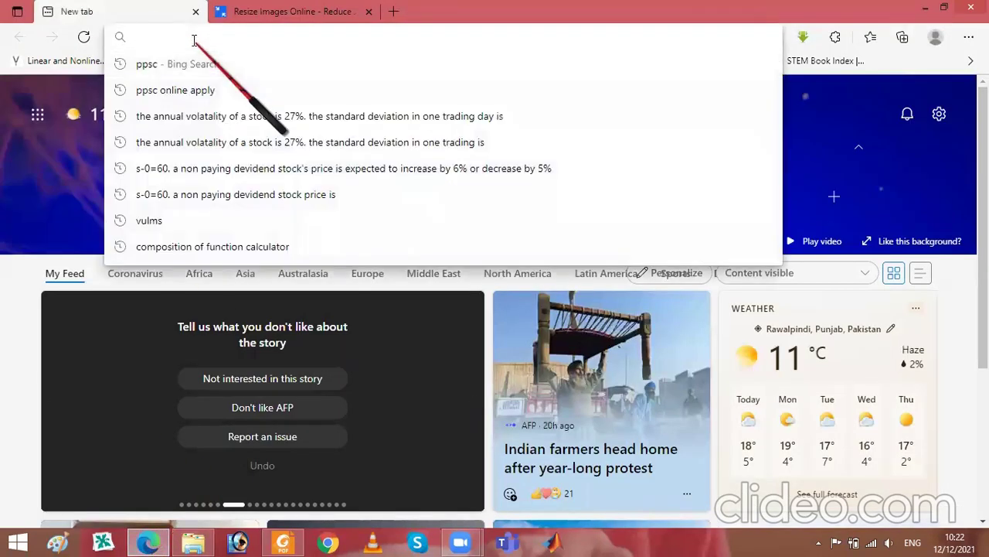
type("ppsc")
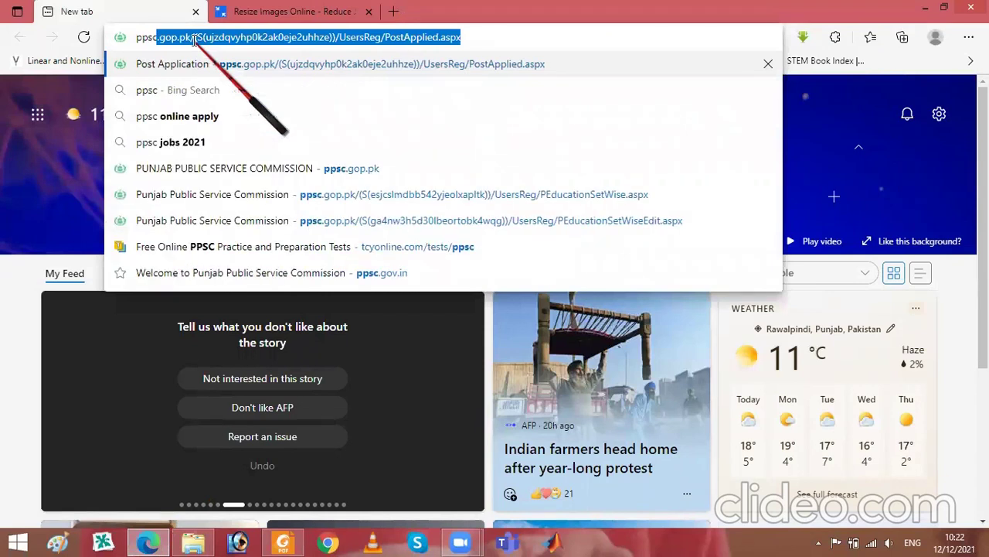
key("Right")
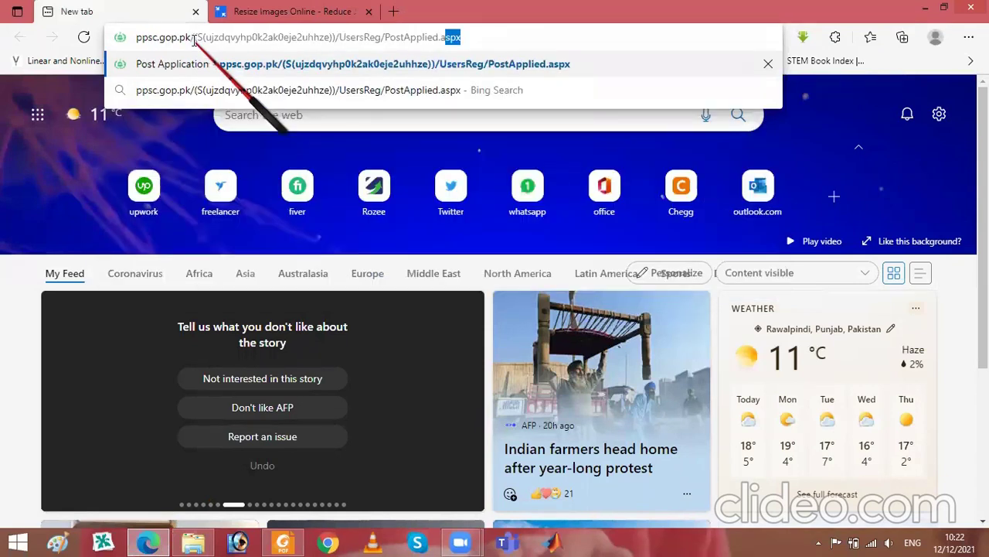
key("shift+Left")
key("shift+Left")
key("shift+Left")
key("shift+Left")
key("shift+Left")
key("shift+Left")
key("shift+Left")
key("shift+Left")
key("shift+Left")
key("shift+Left")
key("shift+Left")
key("shift+Left")
key("shift+Left")
key("shift+Left")
key("shift+Left")
key("shift+Left")
key("shift+Left")
key("shift+Left")
key("shift+Left")
key("shift+Left")
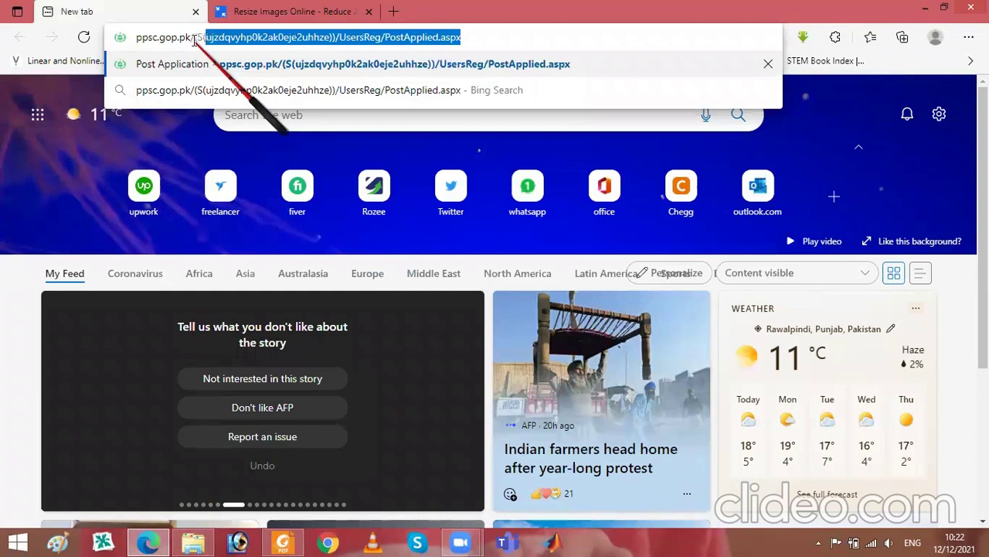
key("BackSpace")
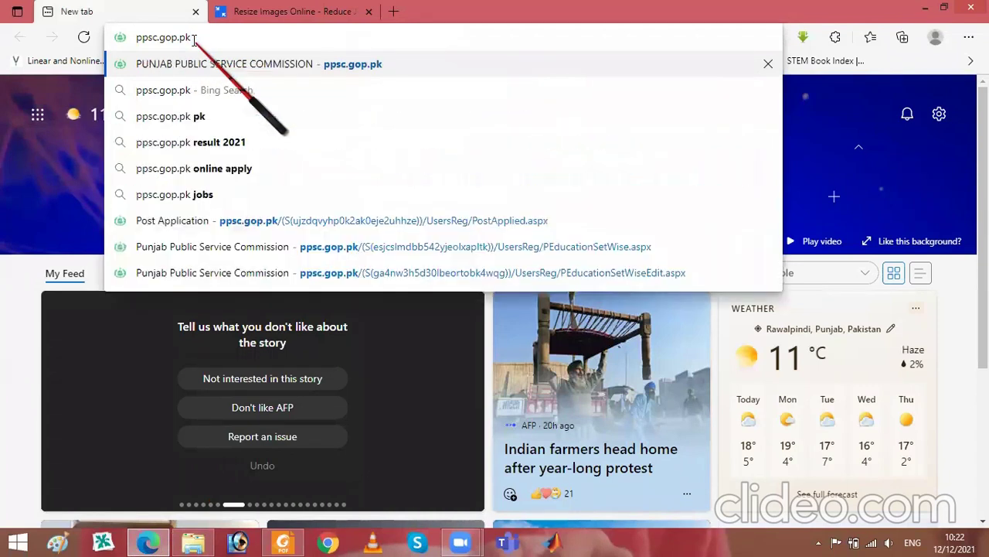
key("Return")
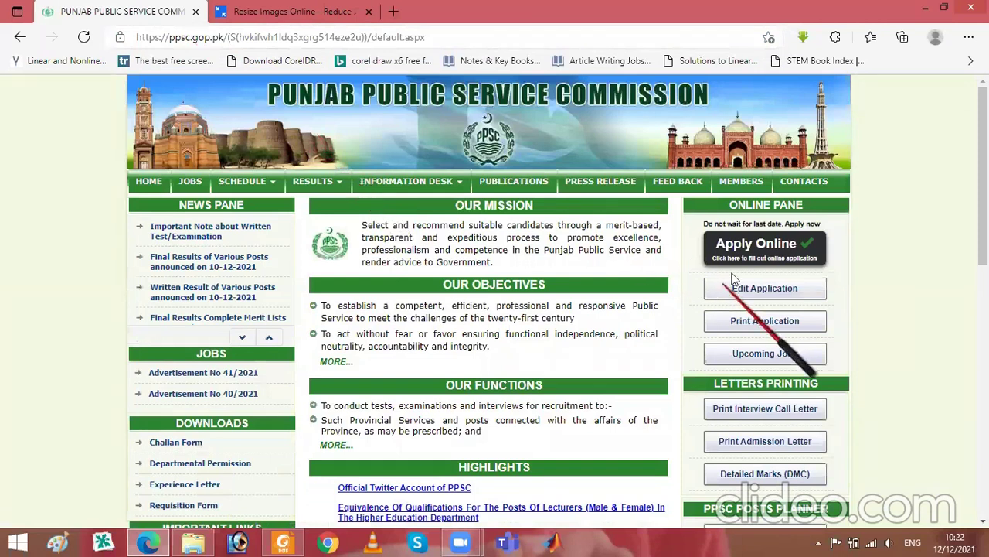
left_click(742, 255)
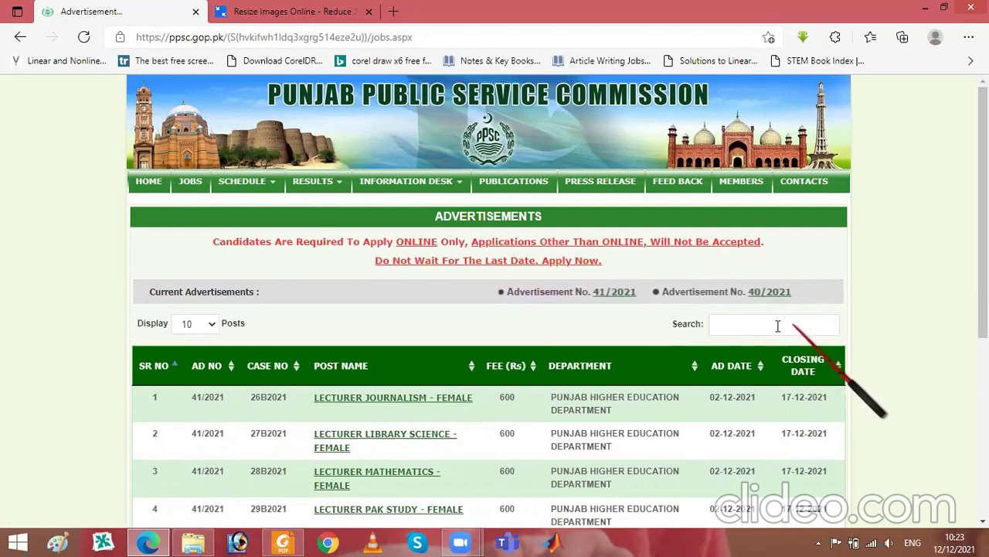
- Filter the advertisements by 'mathe' and open the LECTURER MATHEMATICS - MALE application
left_click(773, 326)
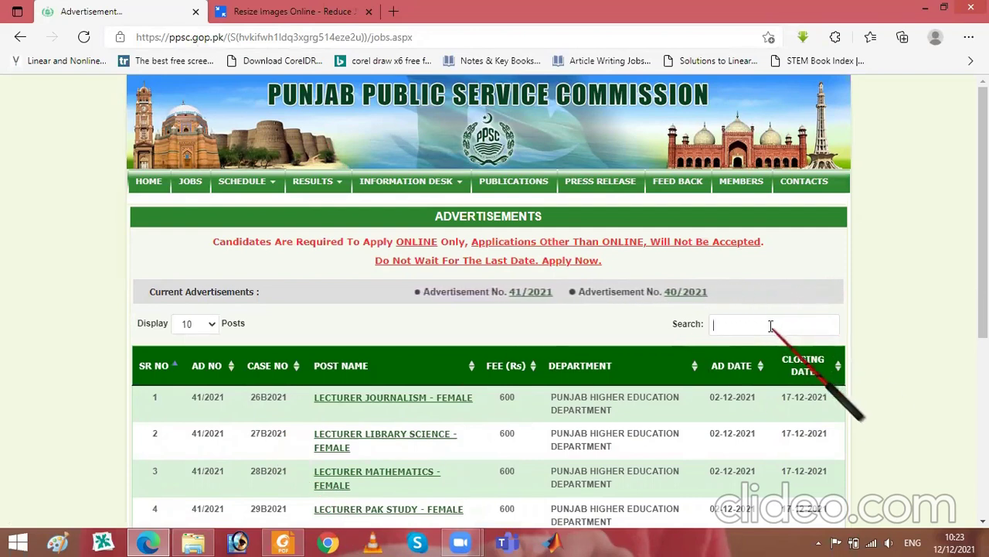
type("ma")
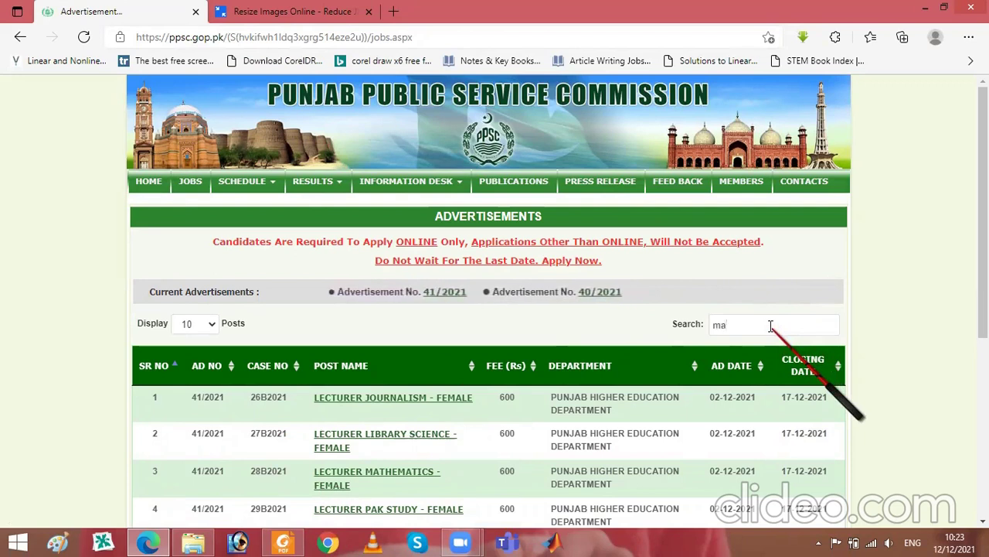
type("the")
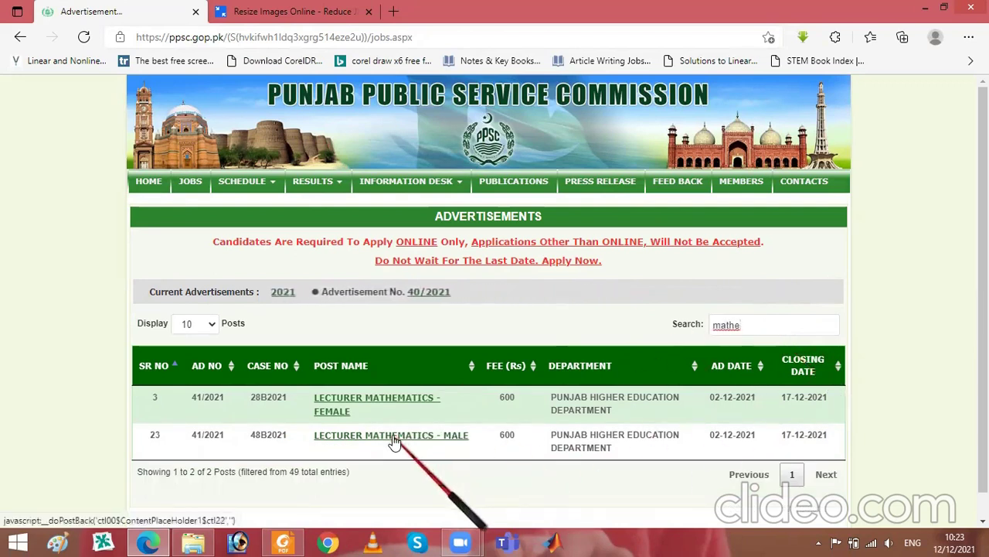
left_click(394, 439)
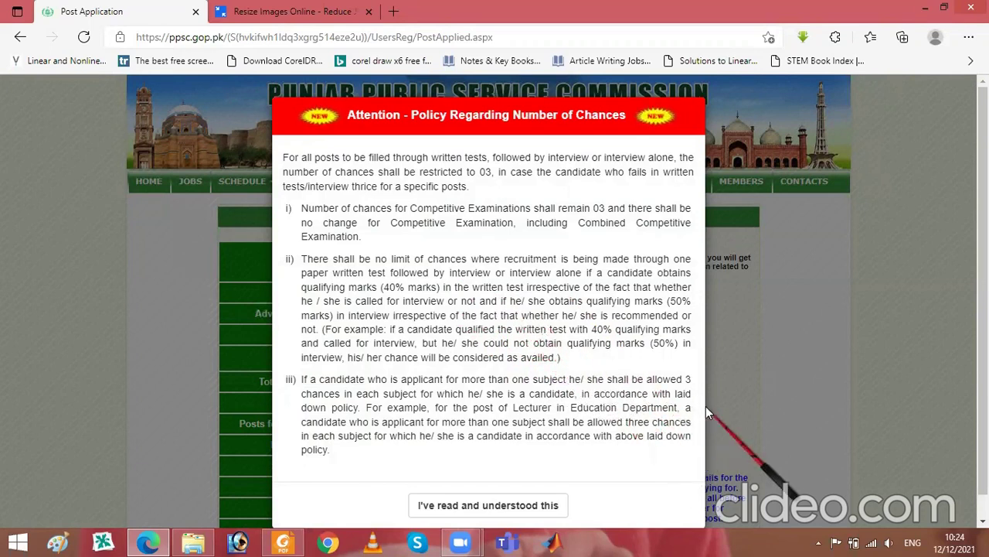
scroll(972, 281, "down", 1)
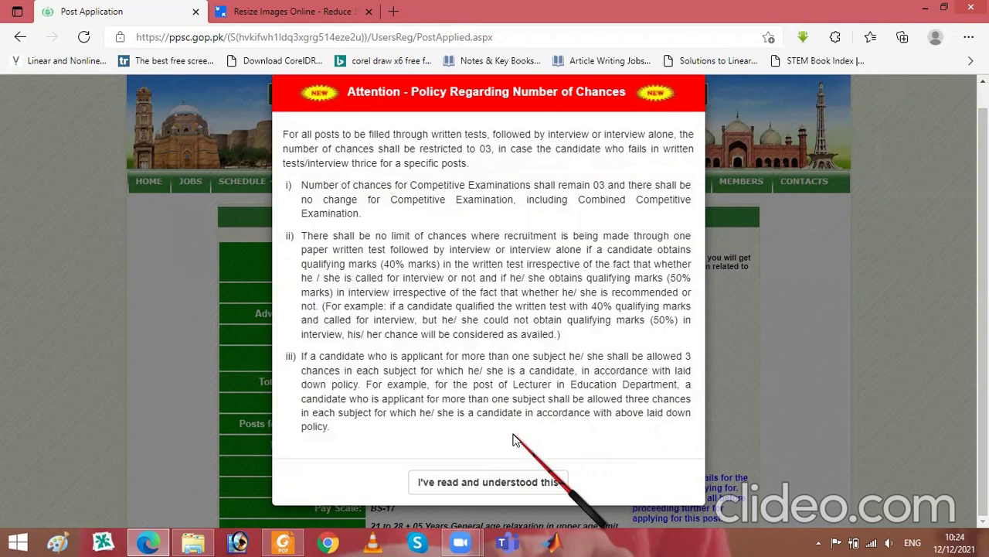
- Acknowledge the number-of-chances policy notice with 'I've read and understood this'
left_click(476, 484)
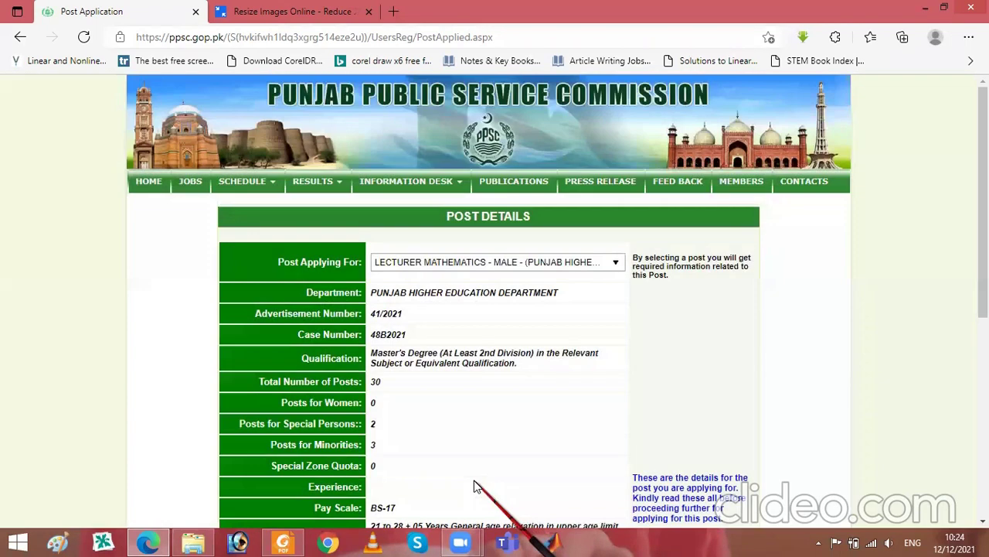
scroll(983, 232, "down", 1)
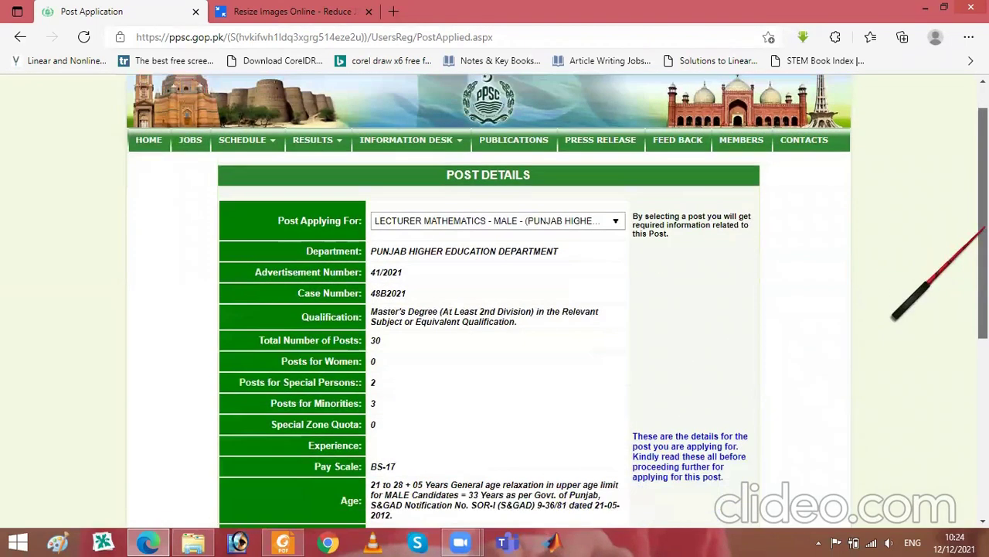
scroll(983, 232, "down", 1)
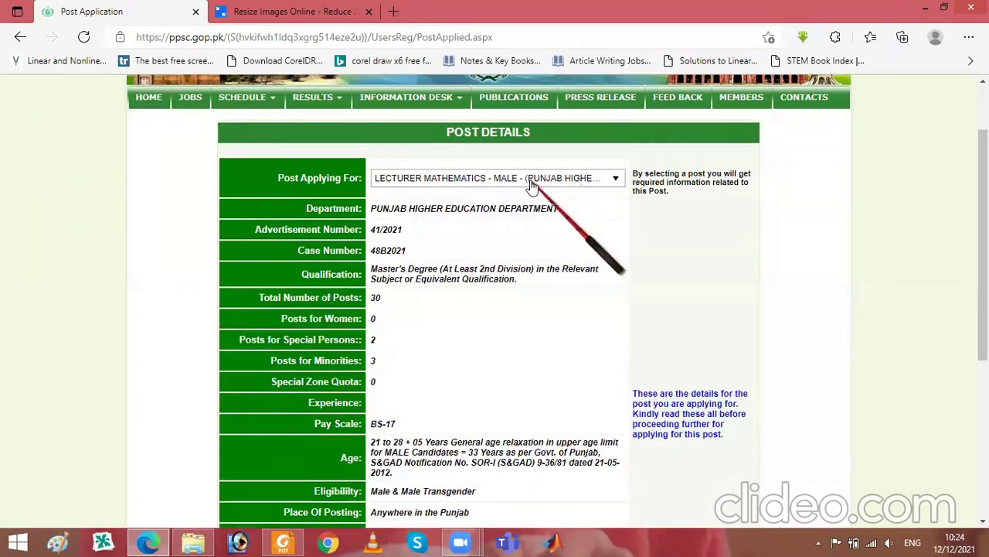
- Choose Lecturer Mathematics - Male as the post and review its BS-17, fee 600 details
left_click(467, 185)
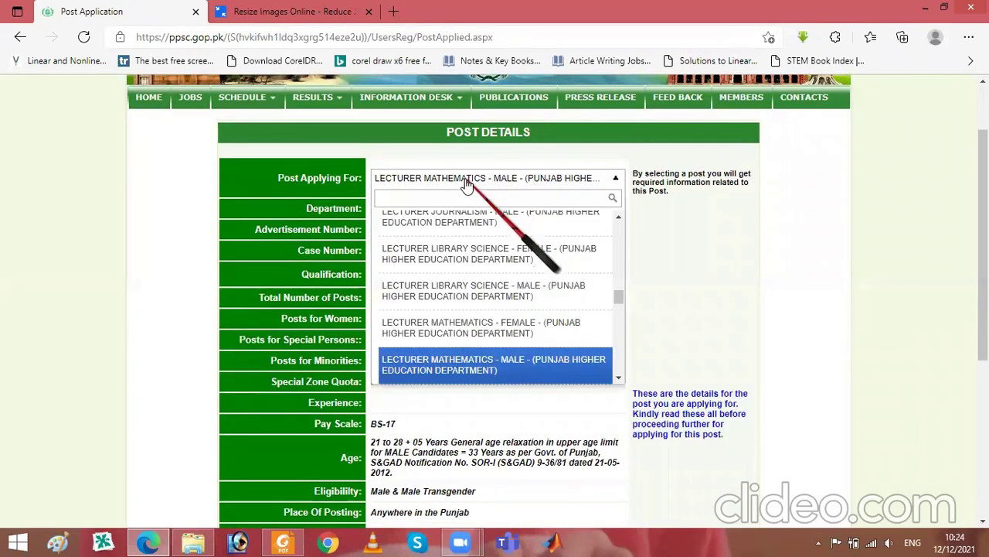
left_click(454, 370)
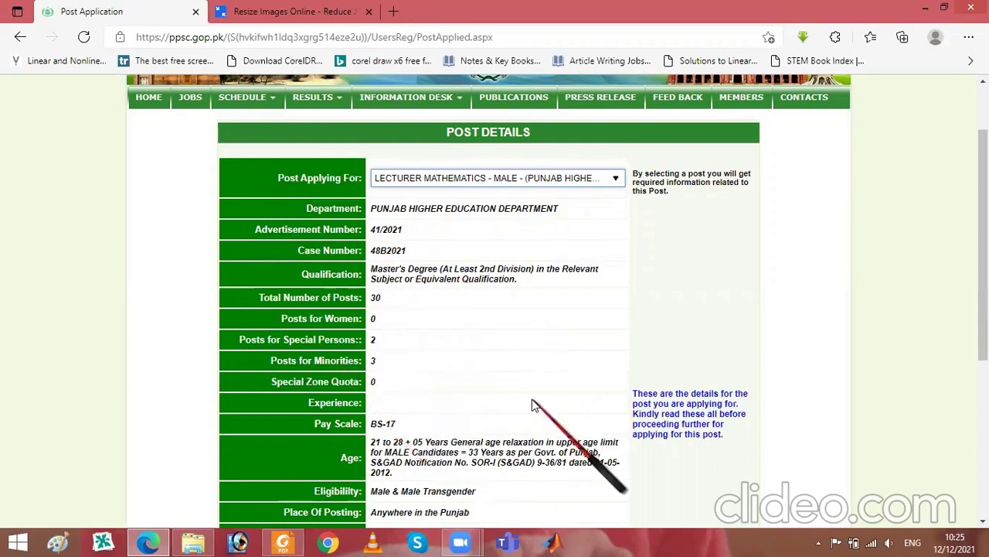
scroll(966, 348, "down", 3)
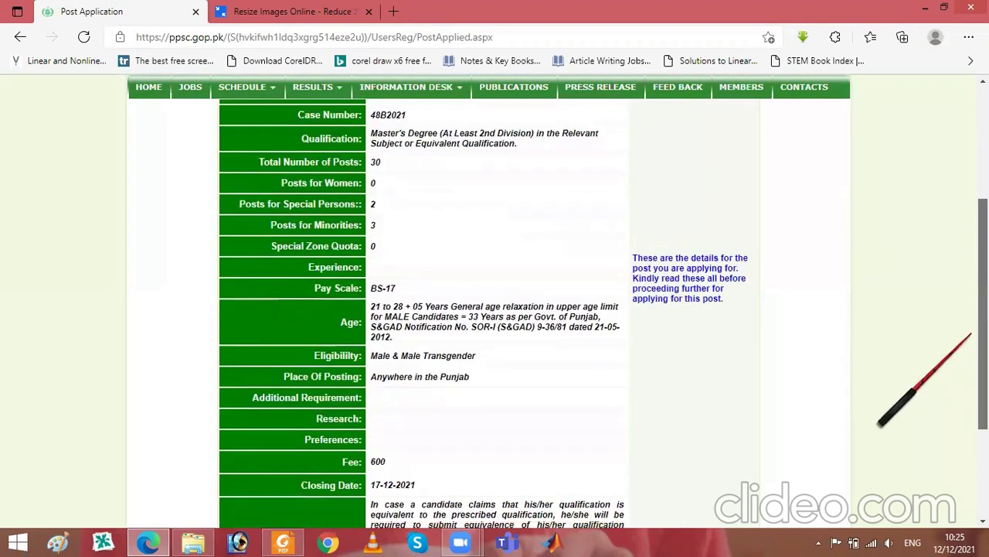
scroll(964, 378, "down", 2)
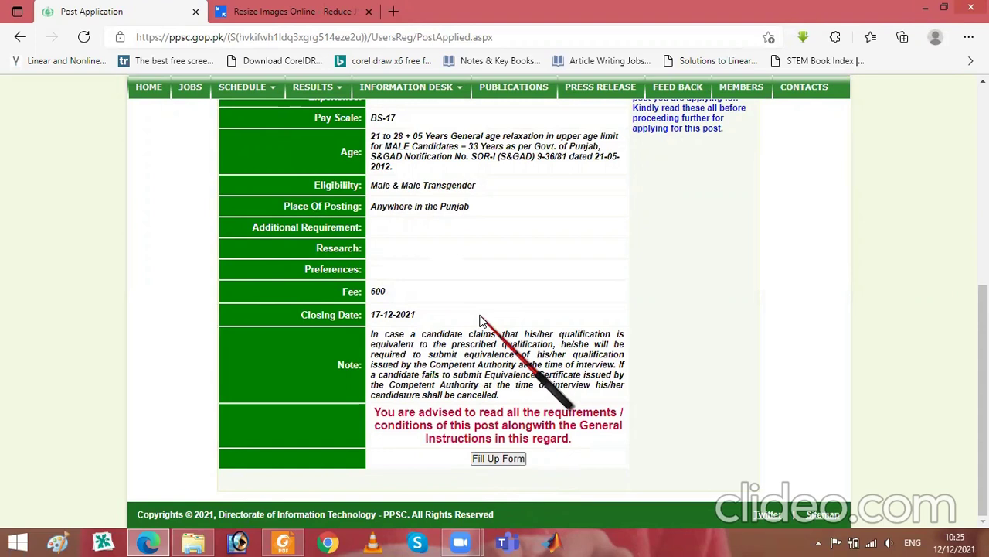
- Go to Fill Up Form, tick I Confirm for the general guidelines, and choose APPLY ONLINE
left_click(482, 461)
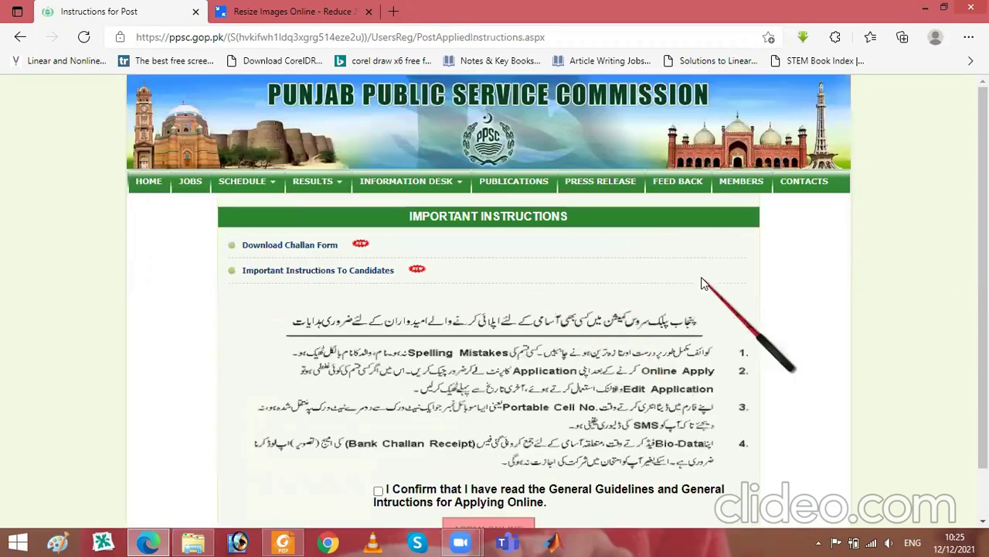
scroll(715, 318, "down", 1)
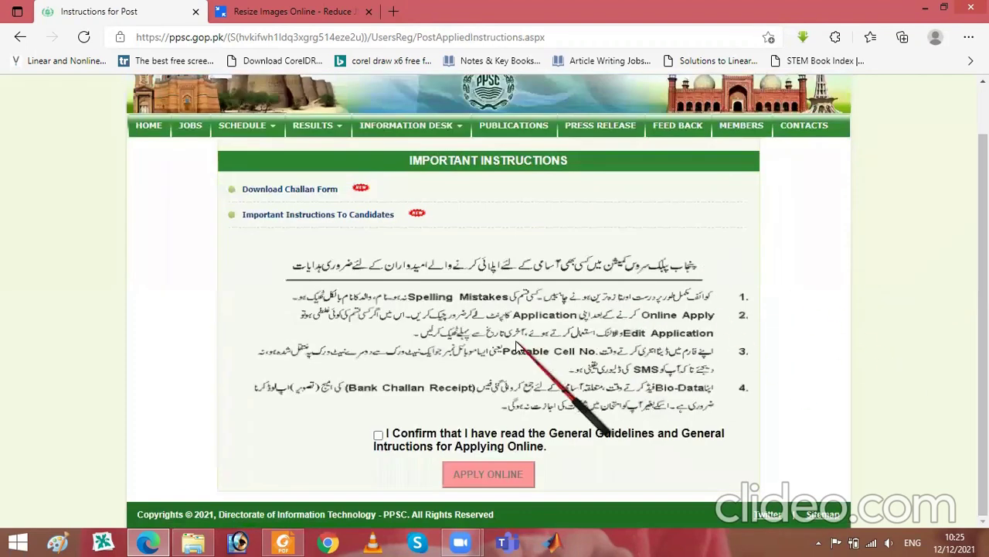
left_click(378, 436)
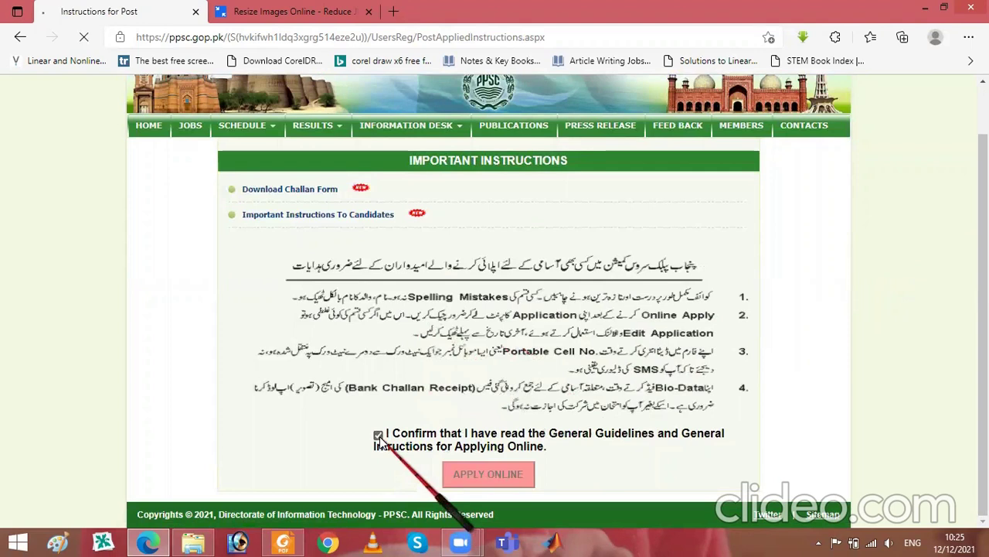
scroll(626, 326, "up", 1)
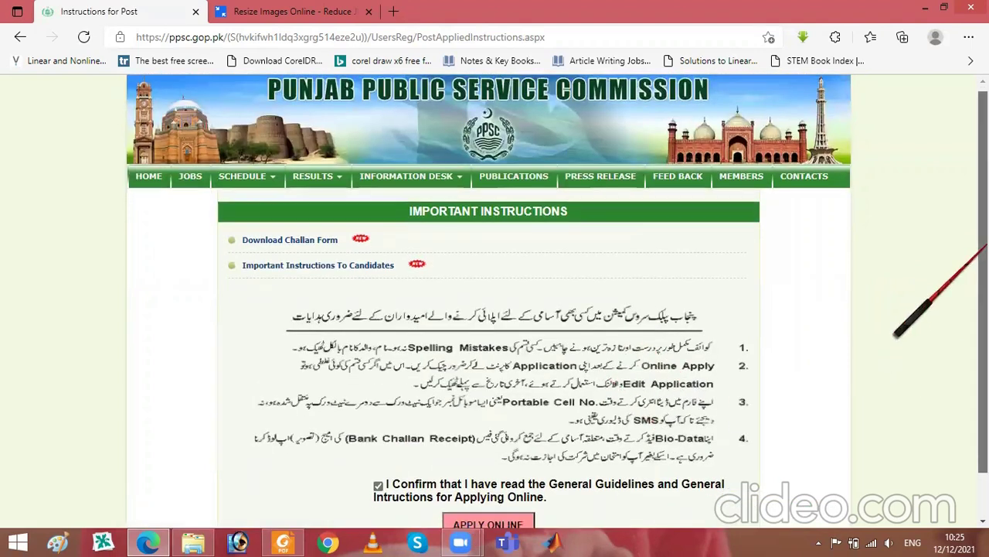
scroll(888, 340, "down", 1)
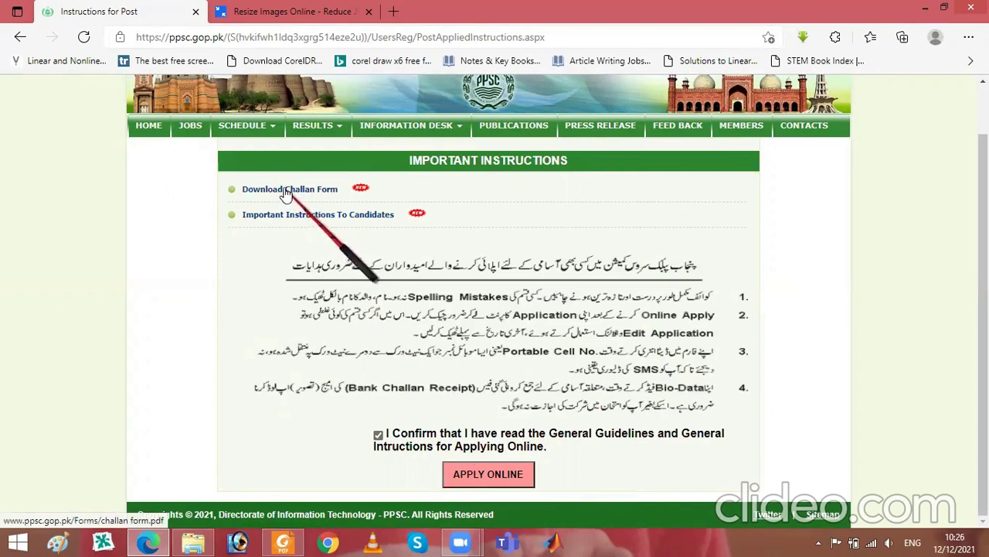
left_click(483, 479)
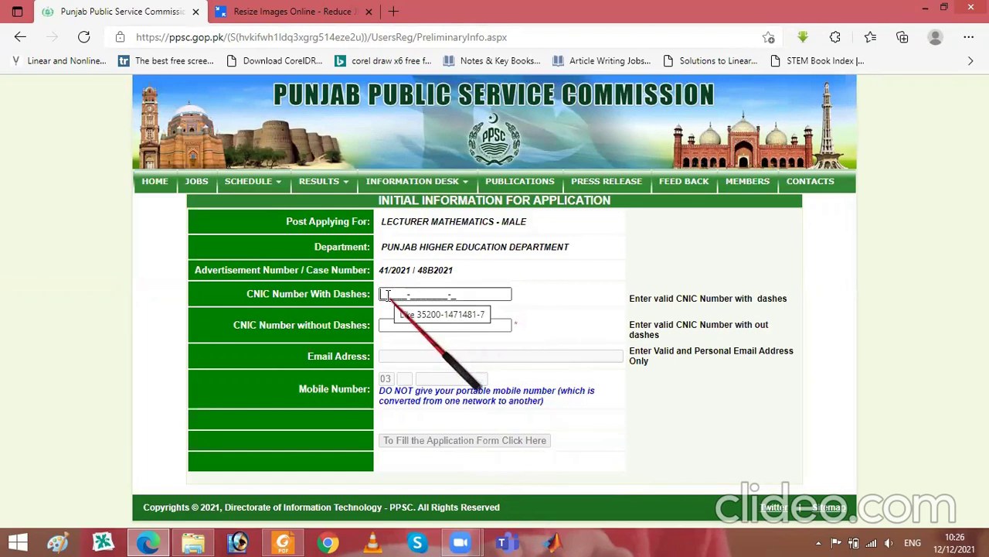
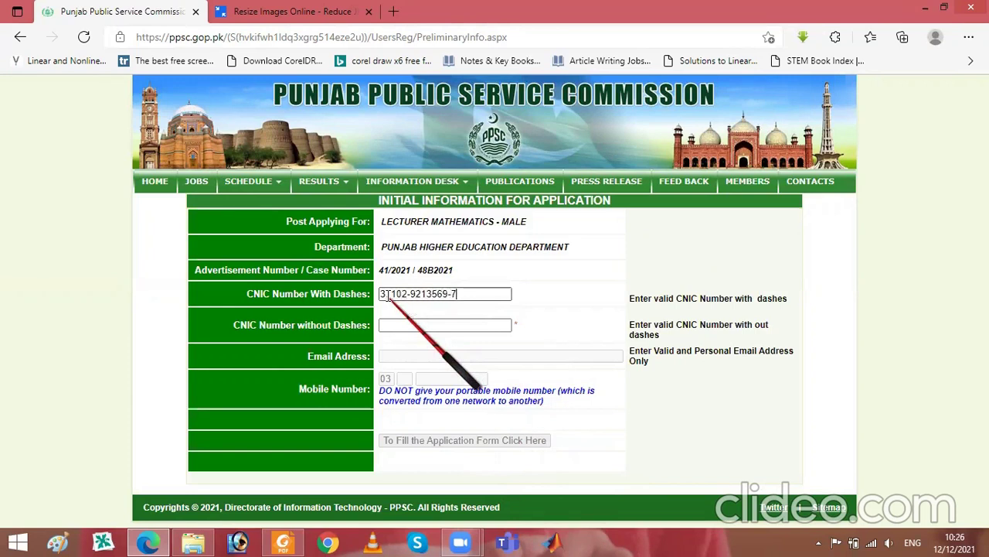
- Fill in the CNIC without dashes and the e-mail address from saved autofill entries
left_click(391, 324)
type("3")
left_click(396, 370)
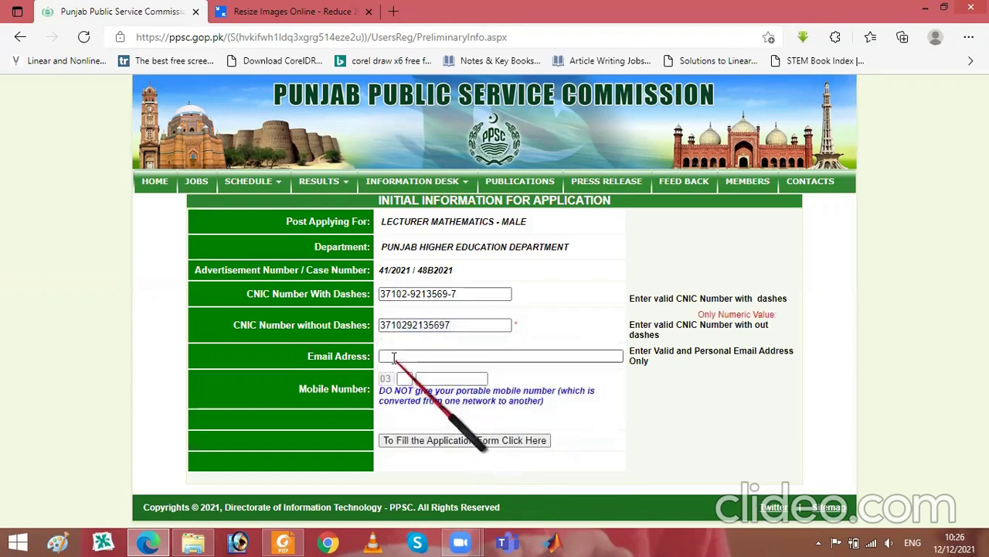
left_click(393, 356)
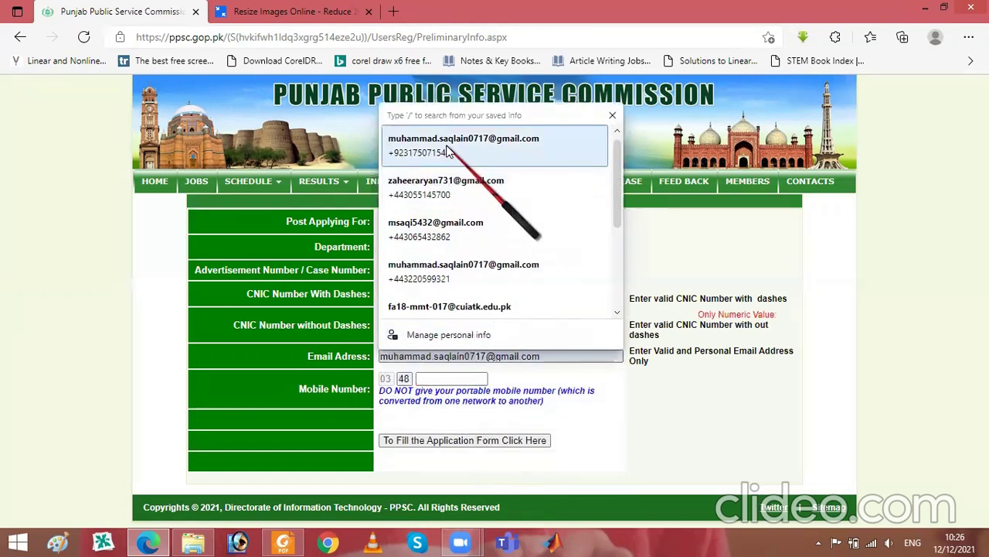
left_click(505, 148)
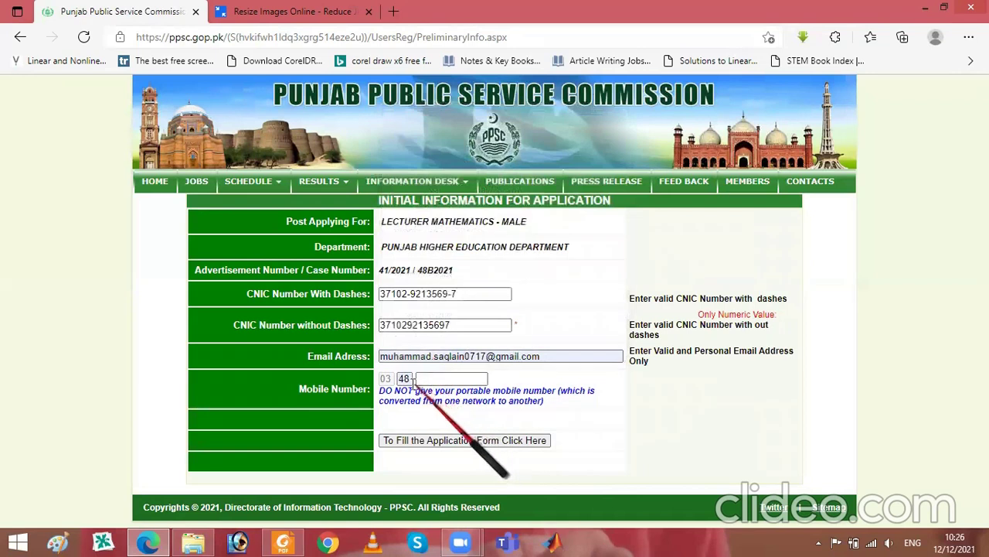
- Correct the mobile network code and number, then continue to the gender and birth date form
left_click(403, 378)
key("BackSpace")
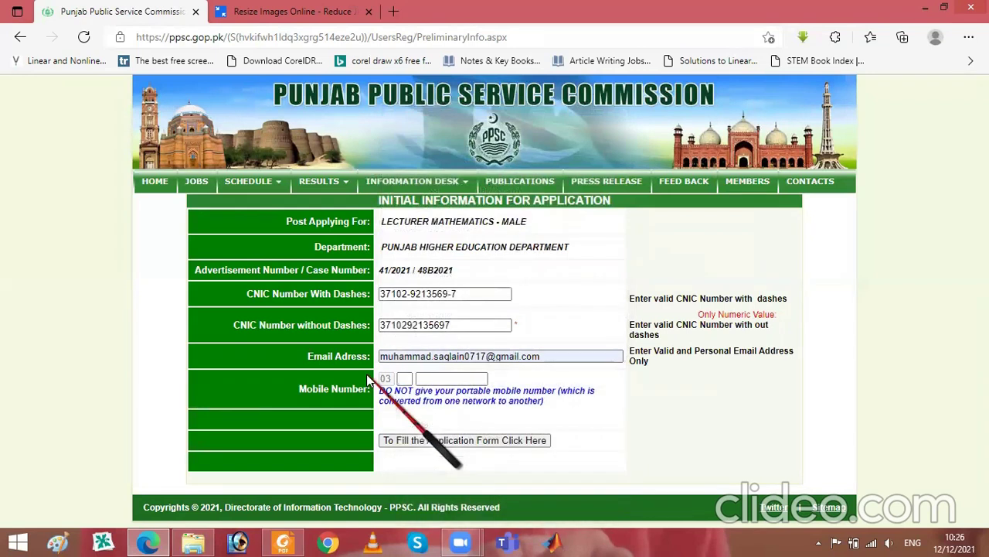
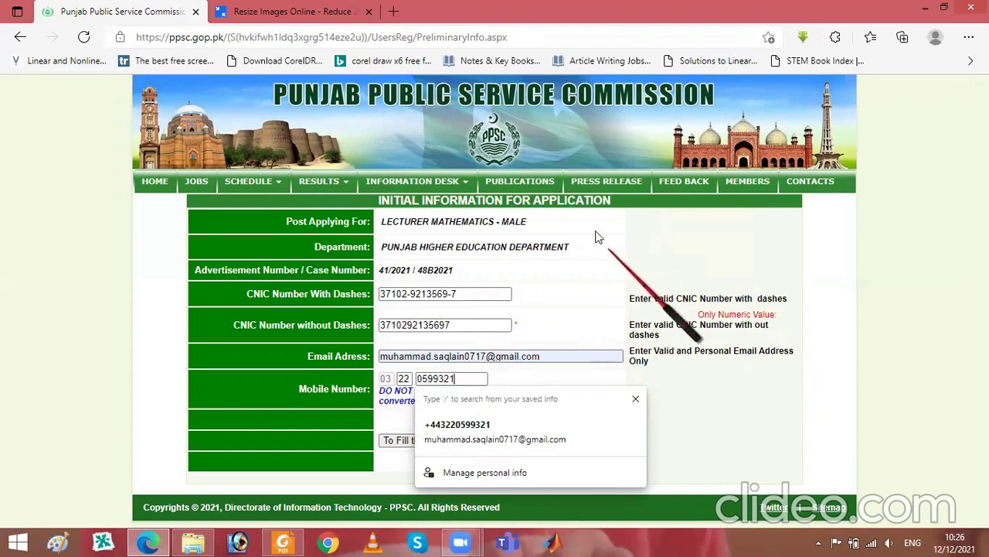
left_click(423, 441)
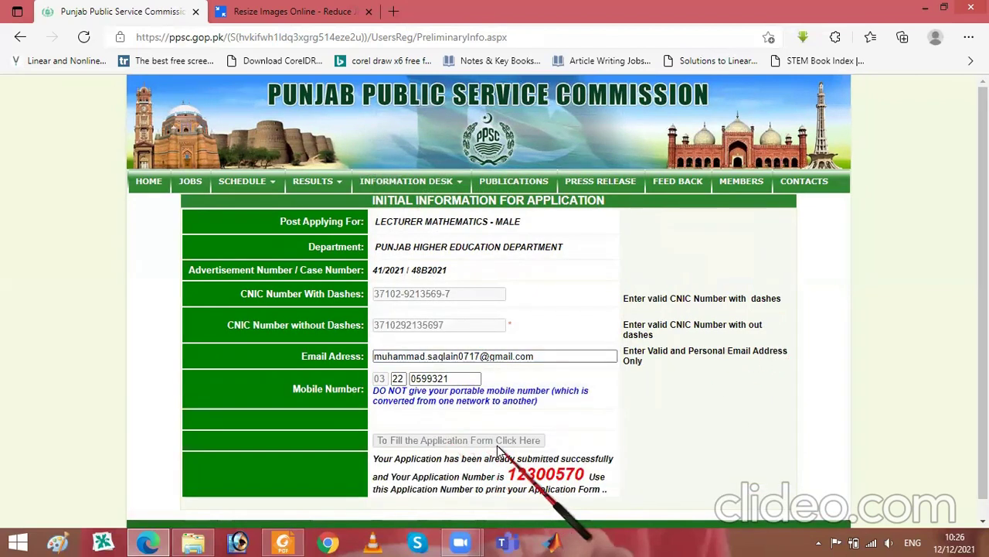
scroll(894, 328, "down", 1)
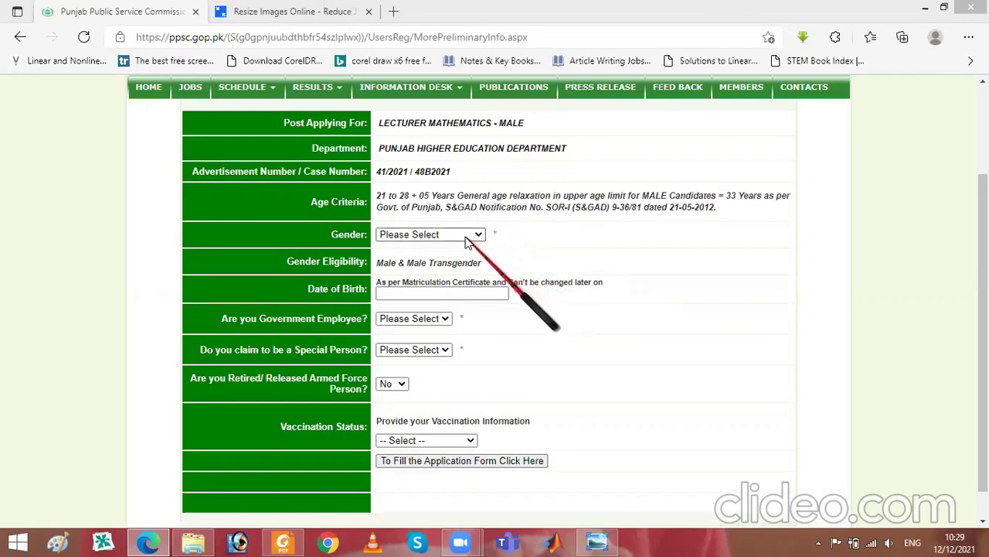
- Set Gender to Male and look over the date of birth, government employee and special person fields
left_click(466, 236)
left_click(442, 261)
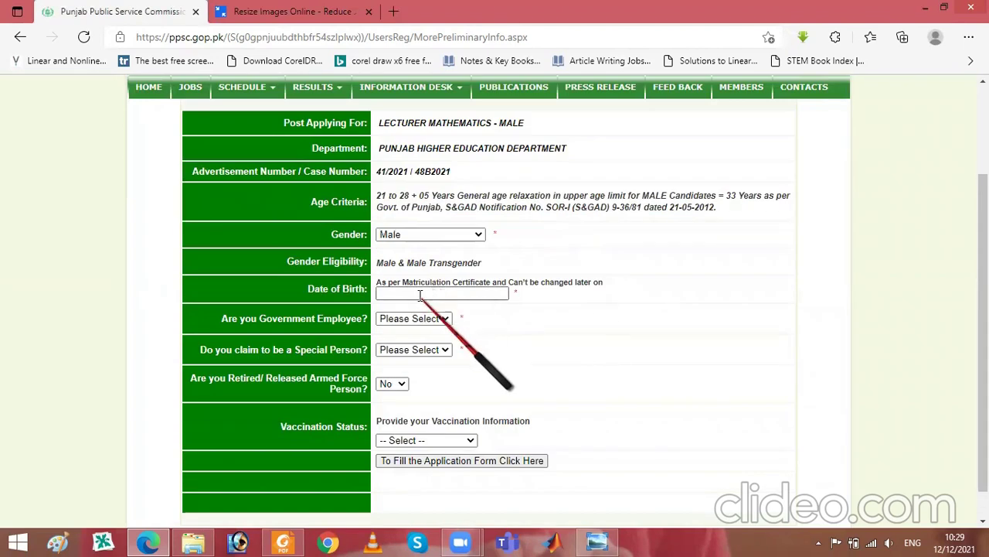
left_click(419, 295)
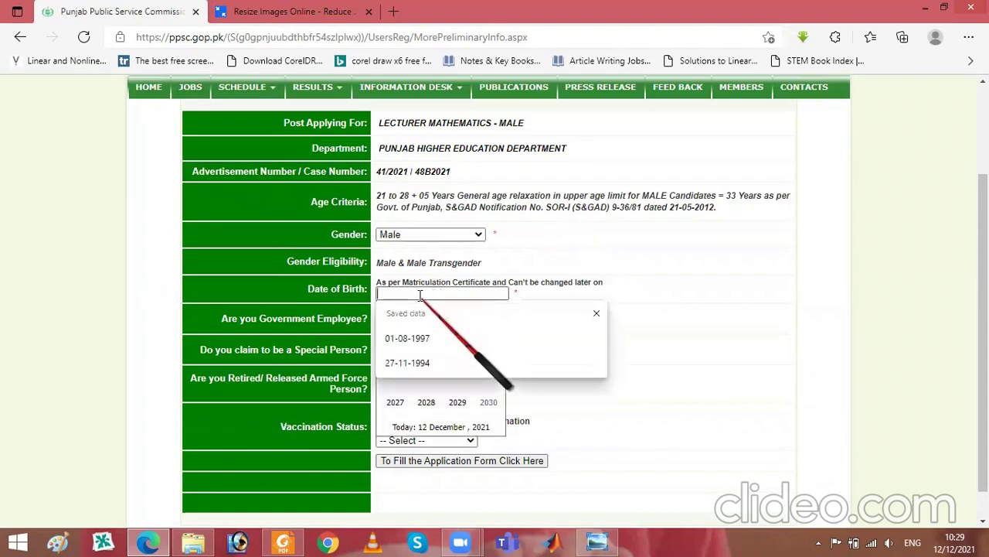
left_click(592, 258)
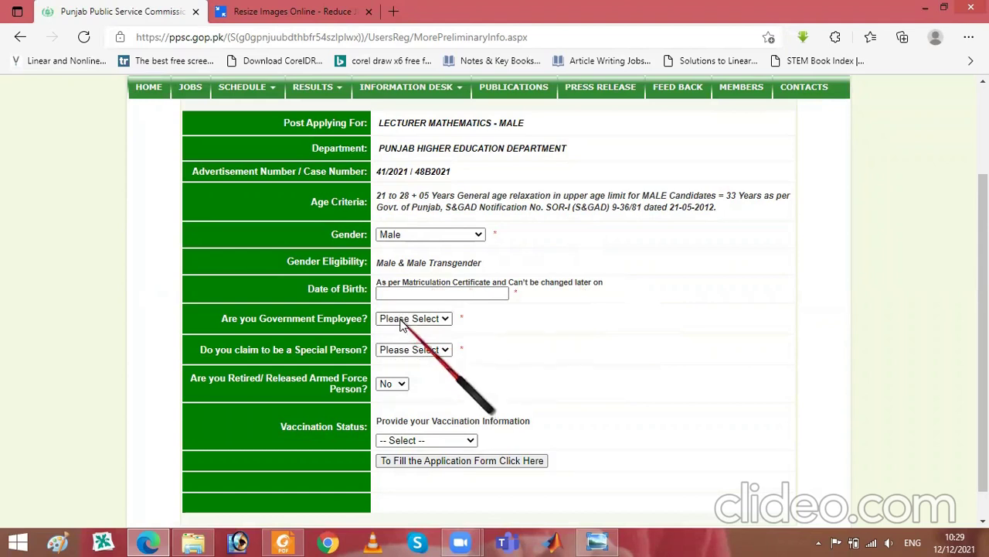
left_click(401, 321)
left_click(401, 321)
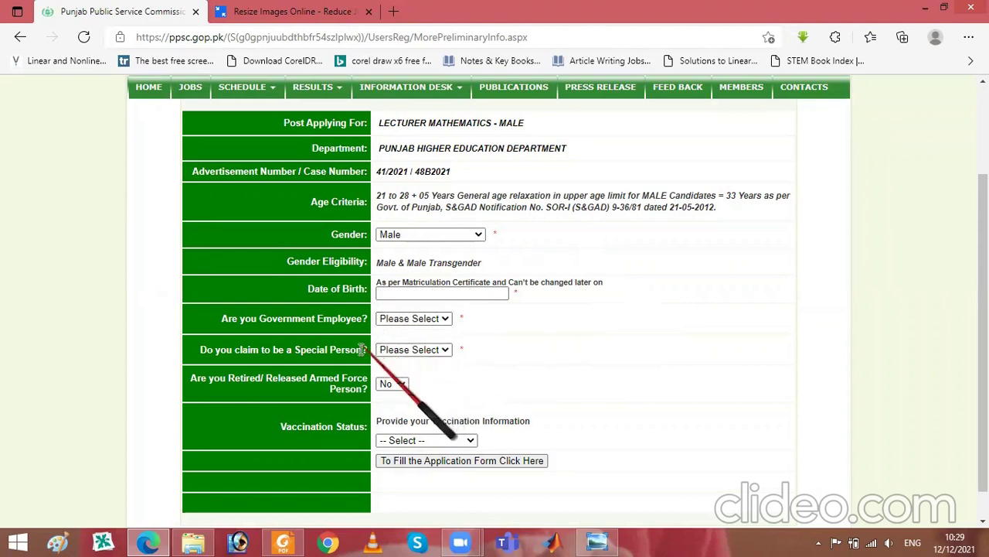
left_click(412, 352)
left_click(412, 352)
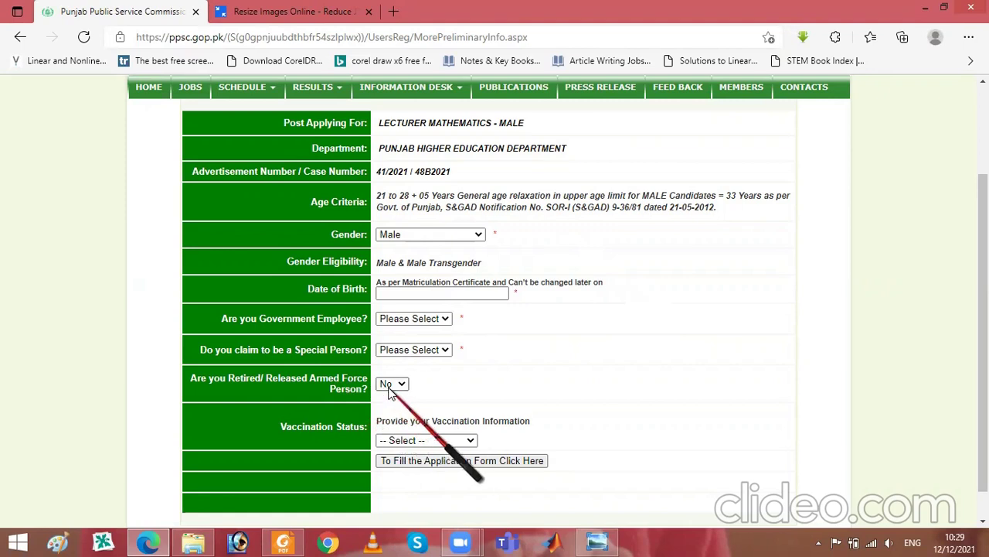
- Set Vaccination Status to Fully Vaccinated
left_click(419, 442)
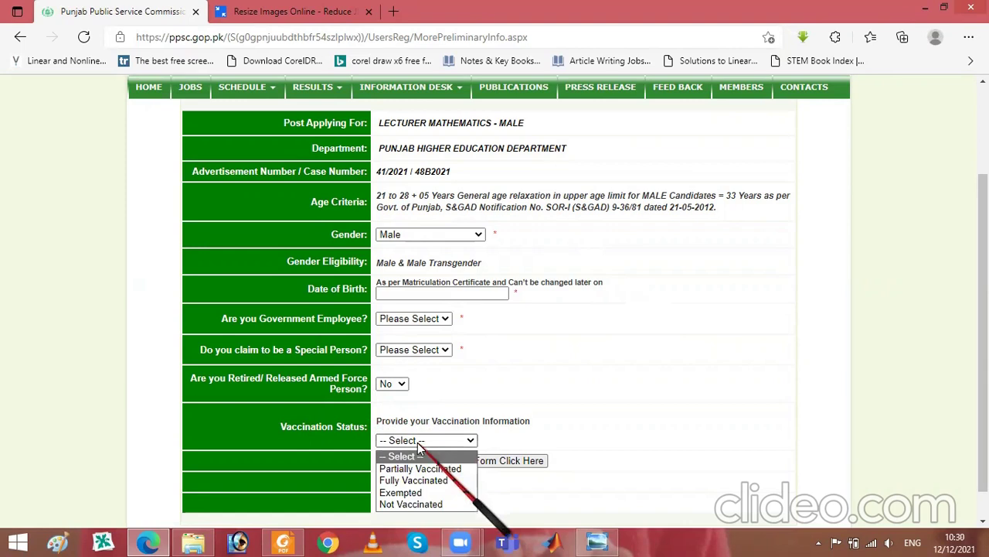
left_click(419, 442)
left_click(419, 442)
left_click(420, 442)
left_click(420, 442)
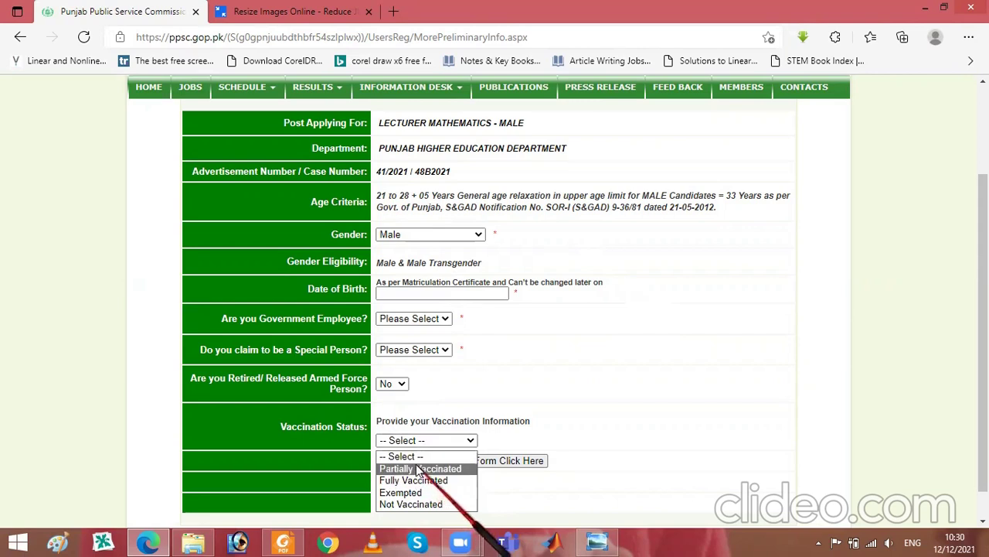
left_click(470, 398)
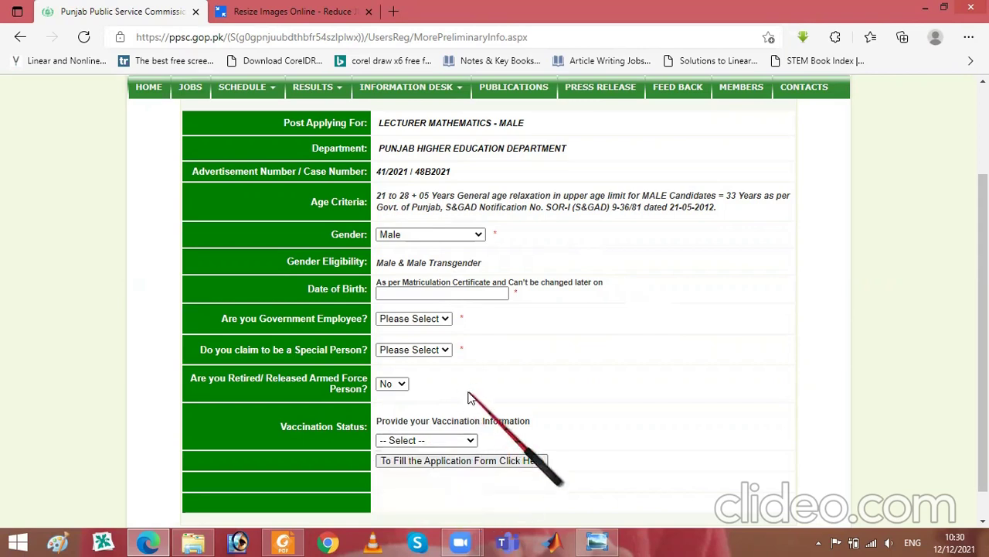
left_click(437, 443)
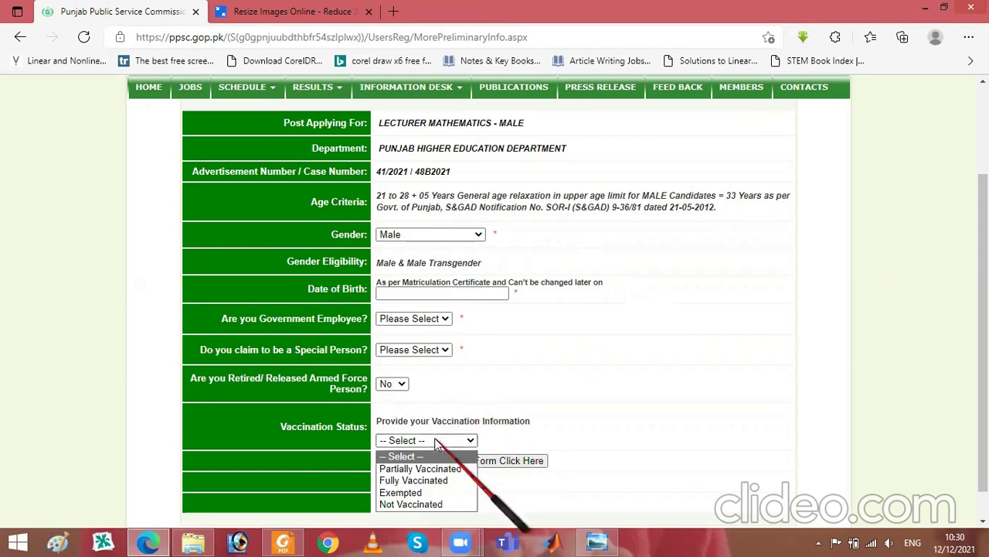
left_click(419, 475)
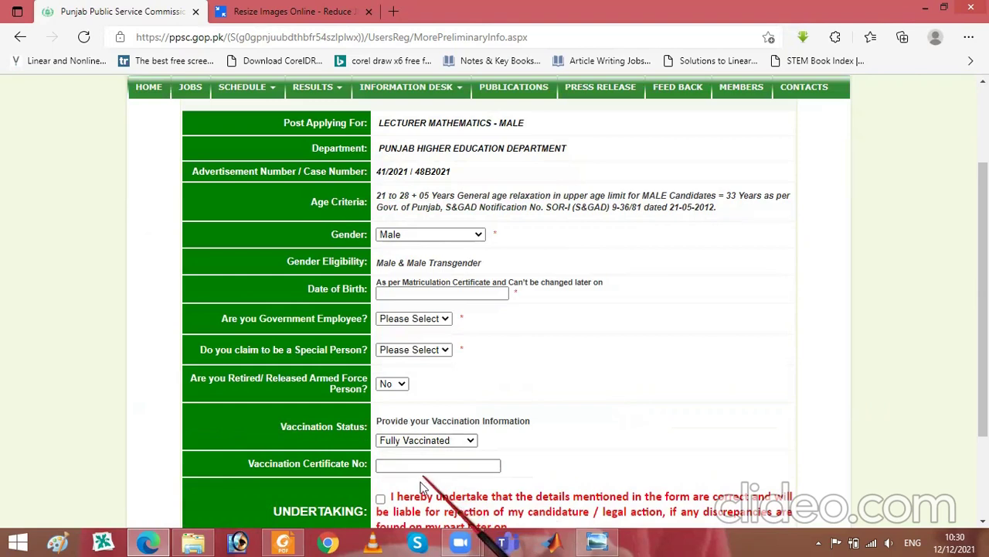
- Tick the Undertaking checkbox at the bottom of the form
scroll(980, 324, "down", 1)
scroll(979, 325, "down", 1)
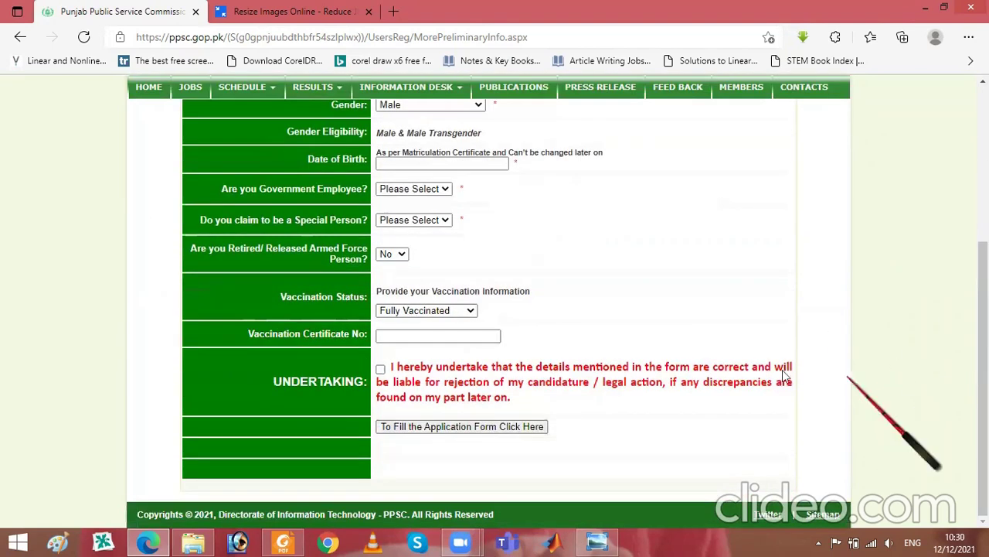
left_click(381, 368)
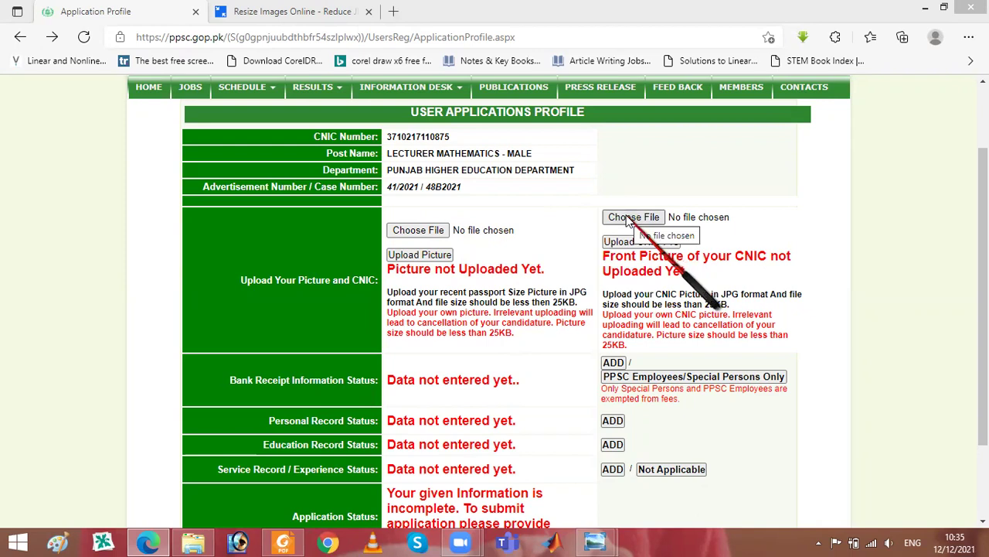
- Open the Bank Receipt Information form with ADD beside Bank Receipt Information Status
left_click(611, 364)
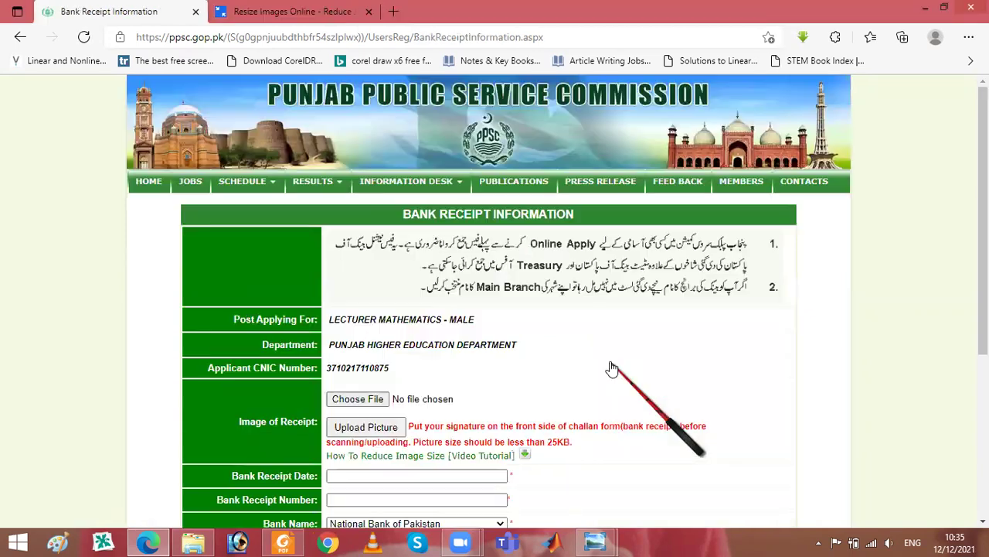
- Inspect the receipt date, receipt number, city and branch fields, leaving them all empty
left_click_drag(984, 224, 982, 333)
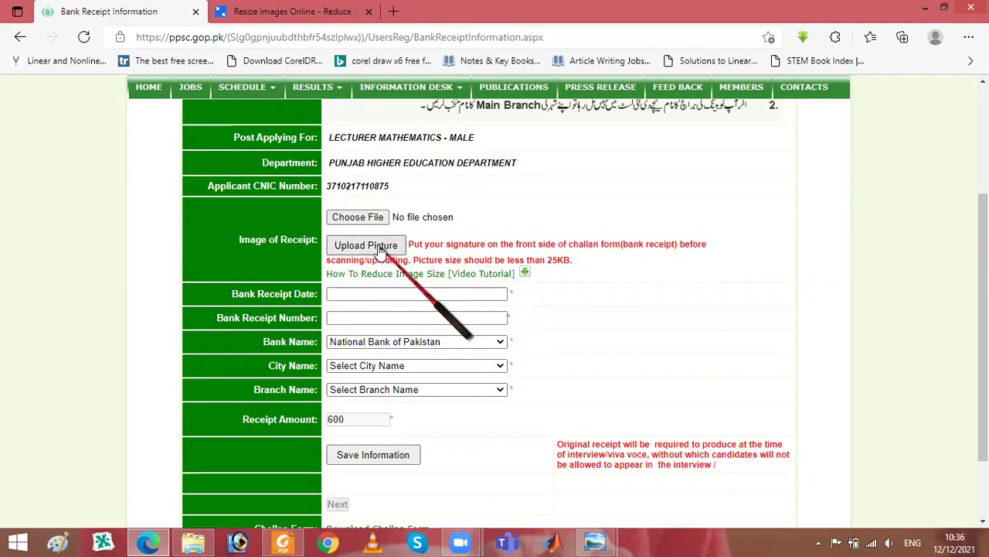
left_click(355, 292)
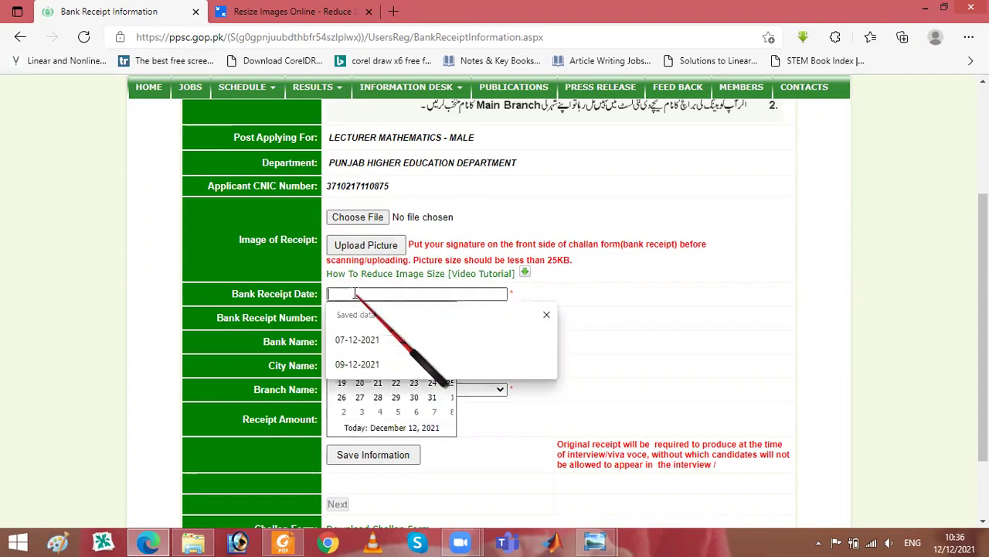
left_click(292, 321)
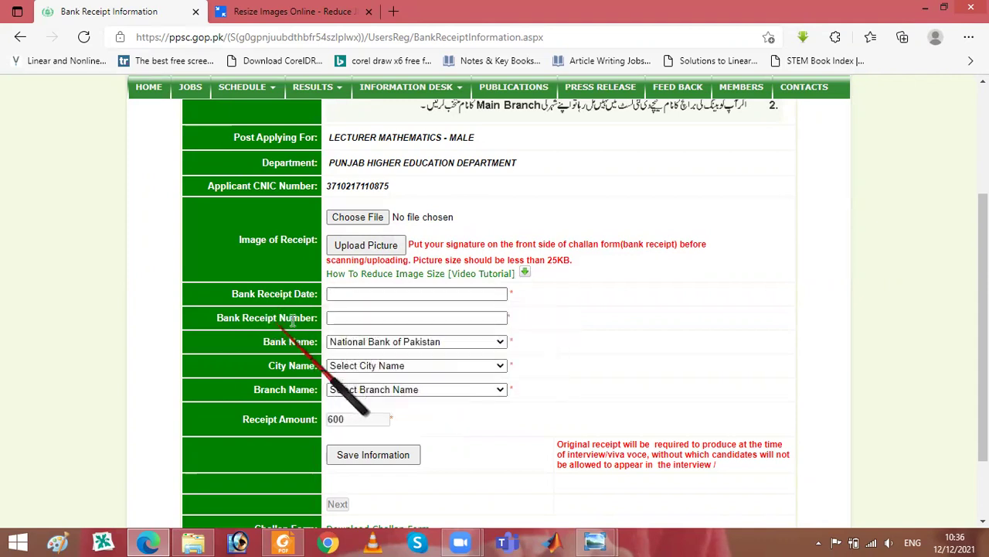
left_click(334, 319)
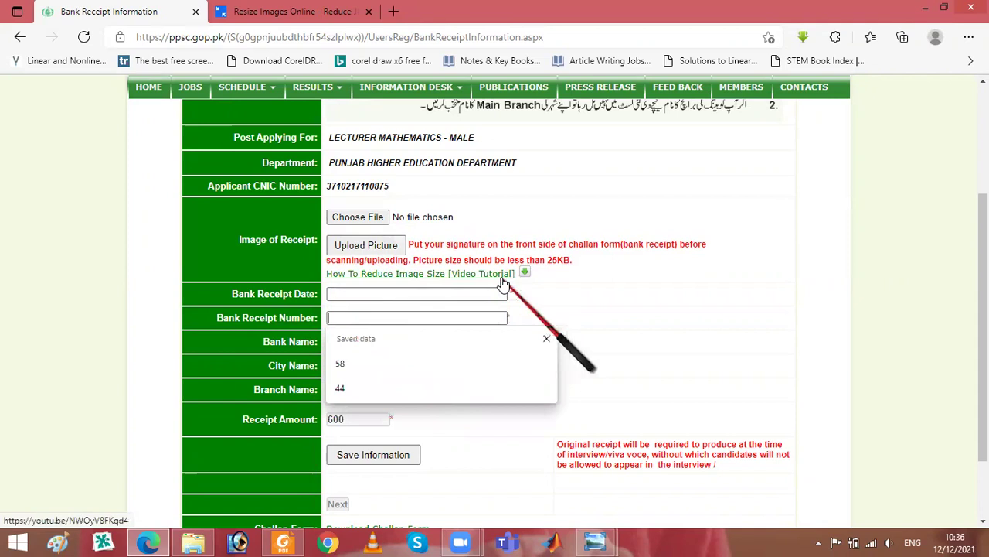
left_click(584, 291)
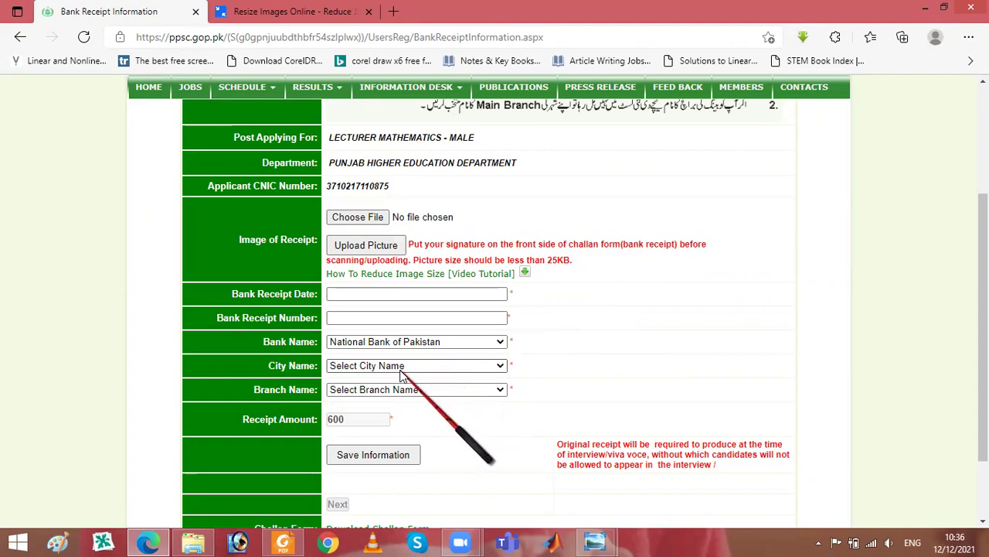
left_click(401, 369)
left_click(400, 371)
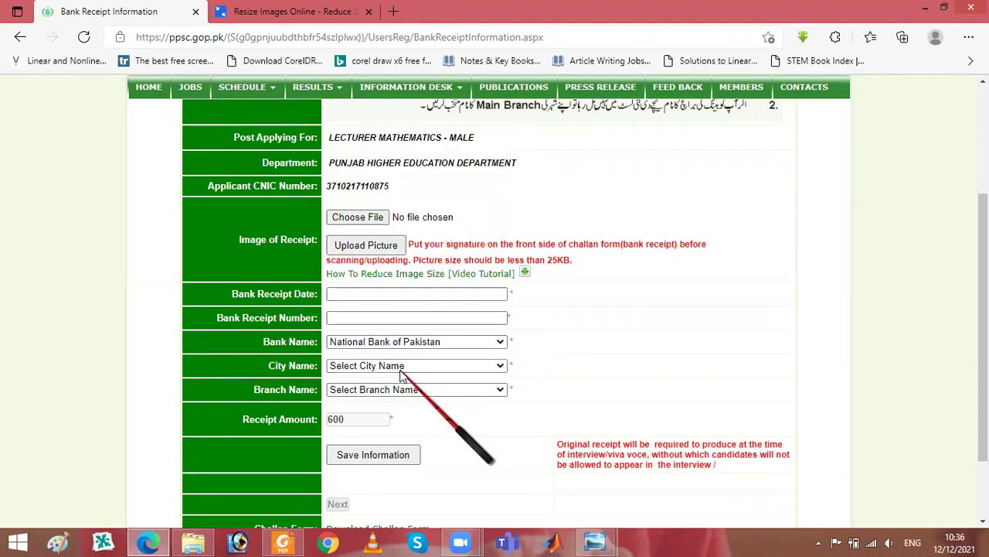
left_click(400, 388)
left_click(400, 389)
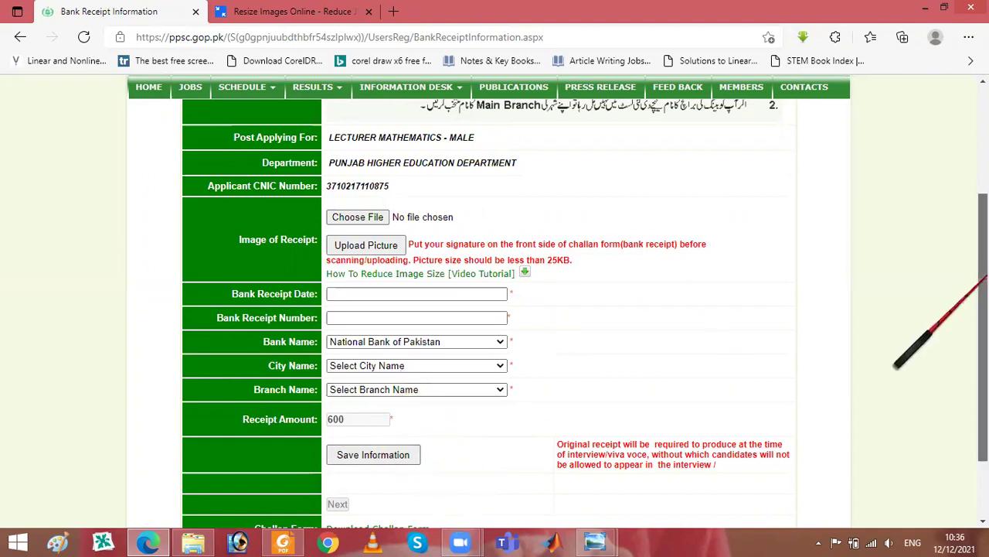
- Go back to the User Applications Profile page
scroll(936, 346, "down", 2)
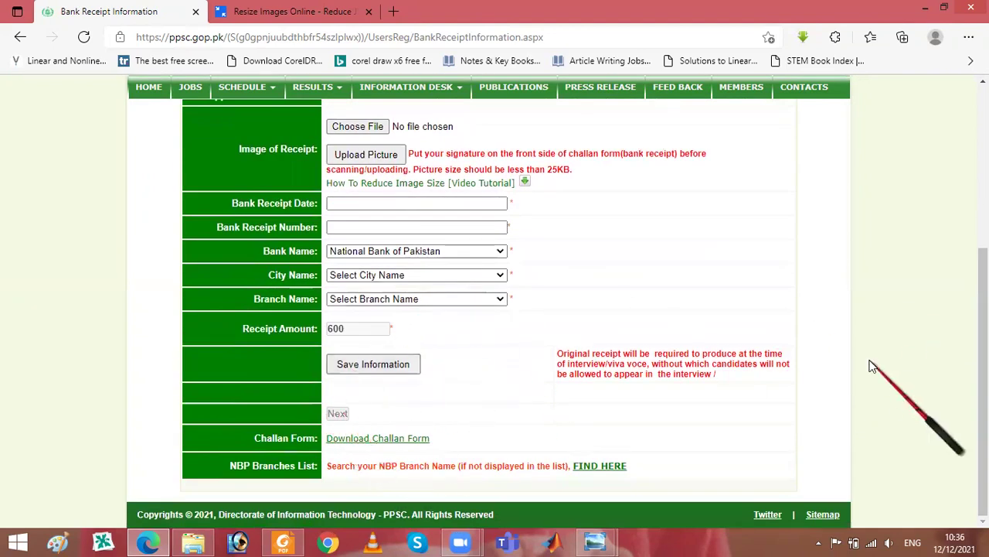
scroll(896, 433, "up", 3)
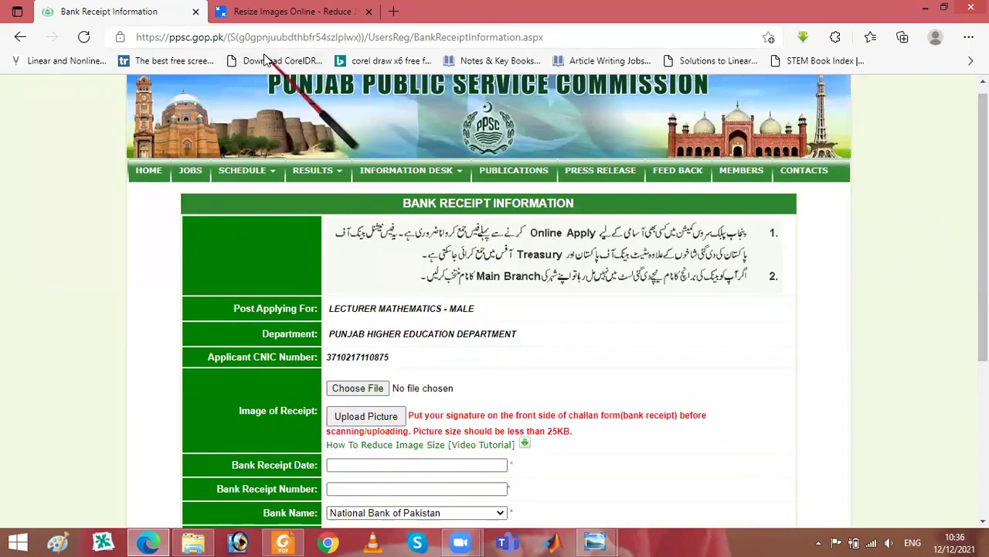
left_click(20, 36)
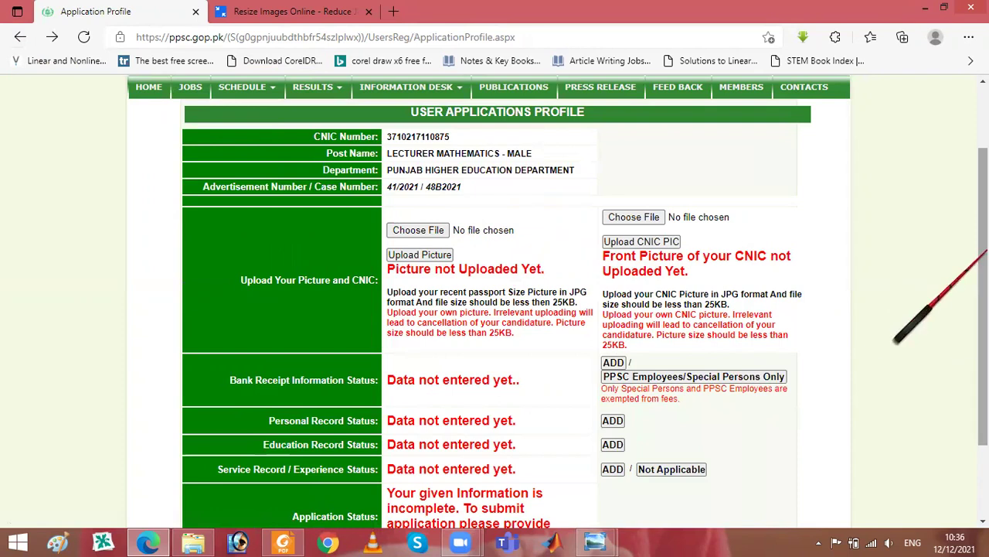
- Open the Personal Information form with ADD beside Personal Record Status
scroll(927, 379, "down", 2)
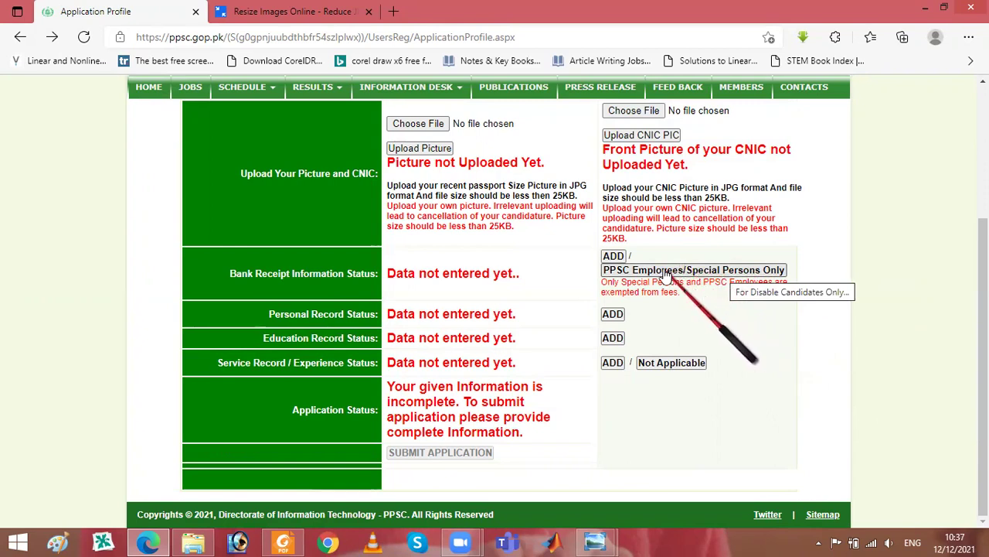
left_click(612, 314)
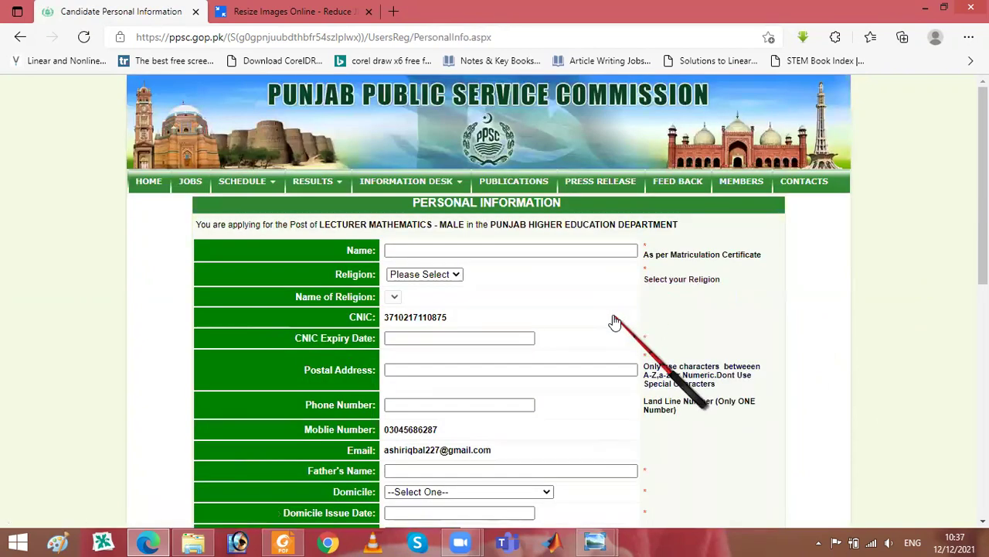
scroll(630, 148, "down", 1)
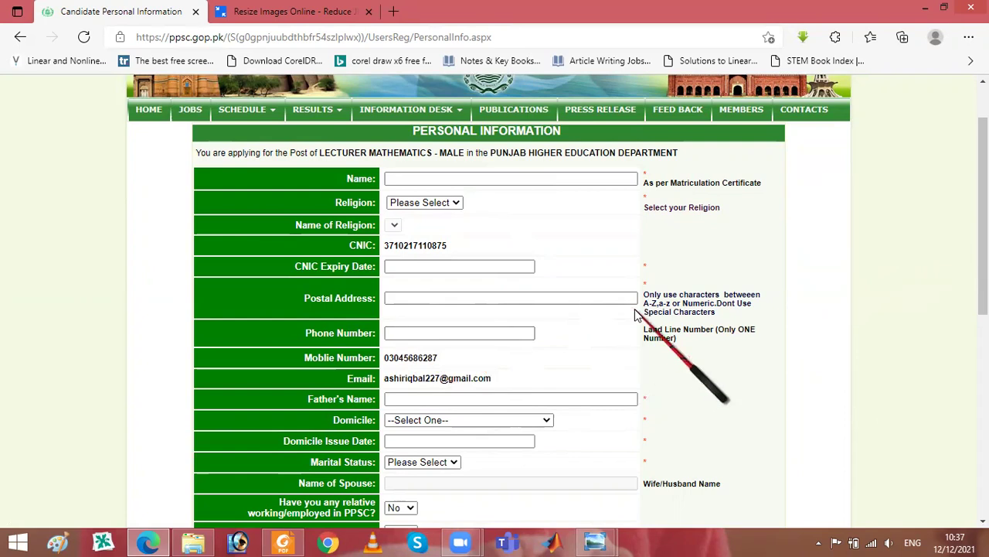
left_click_drag(982, 224, 982, 282)
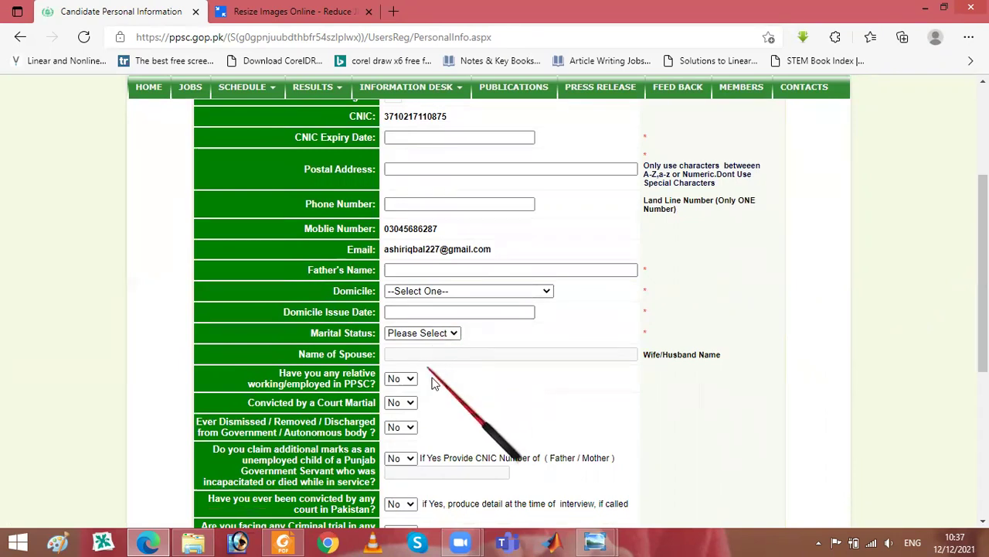
scroll(982, 279, "down", 2)
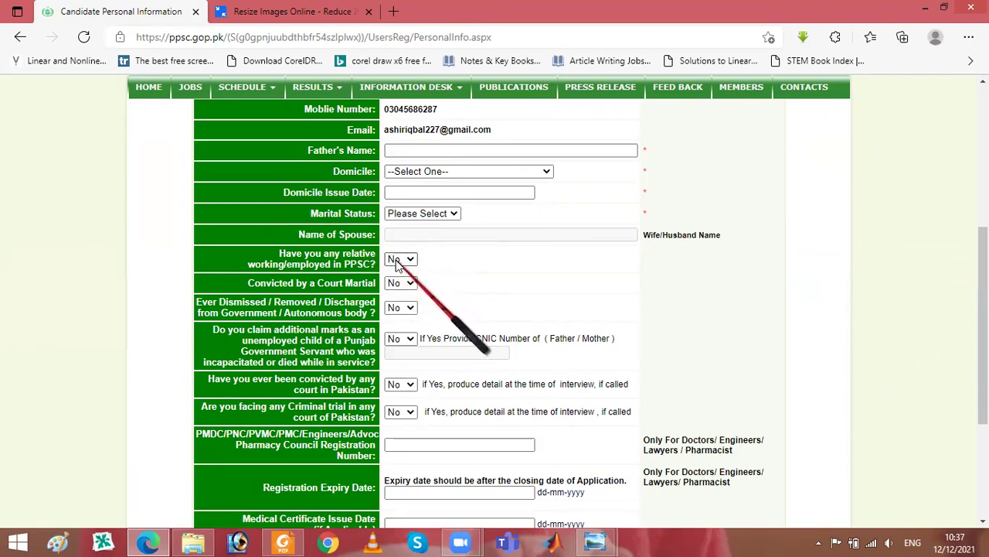
left_click(398, 261)
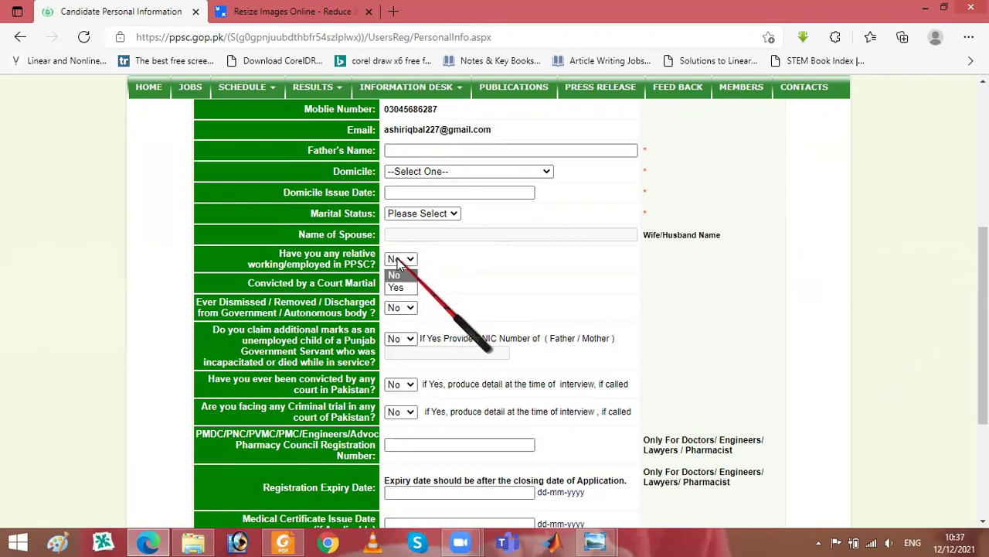
left_click(398, 259)
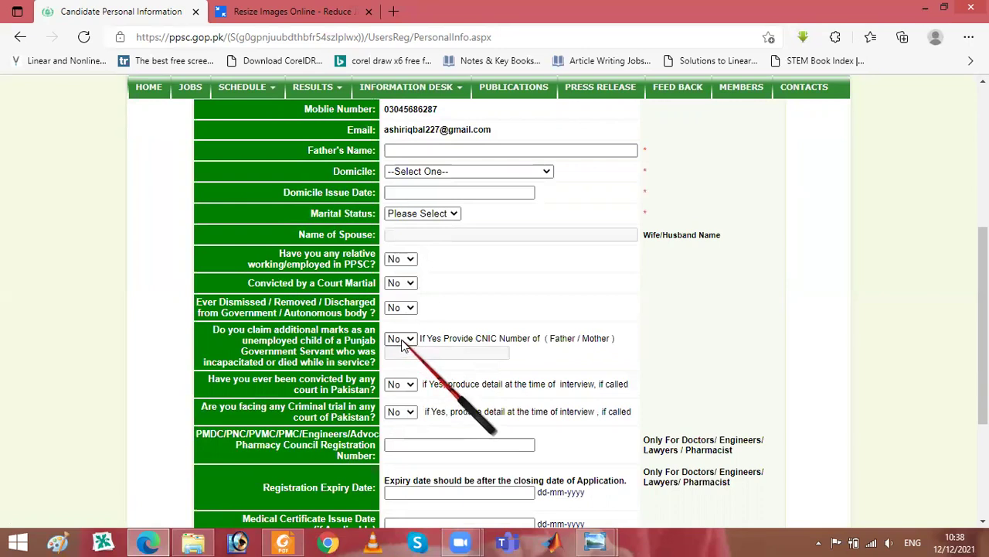
left_click(399, 343)
left_click(399, 342)
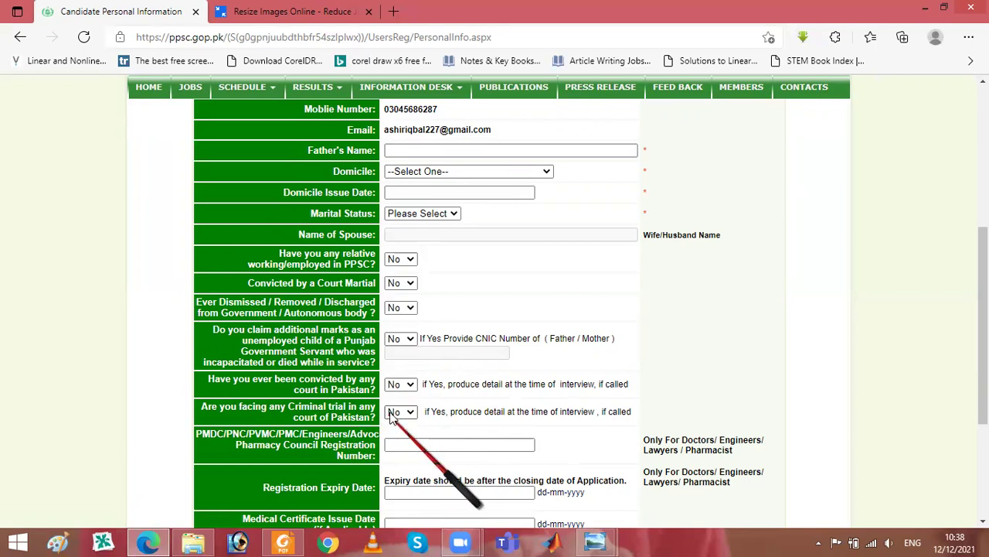
left_click(423, 446)
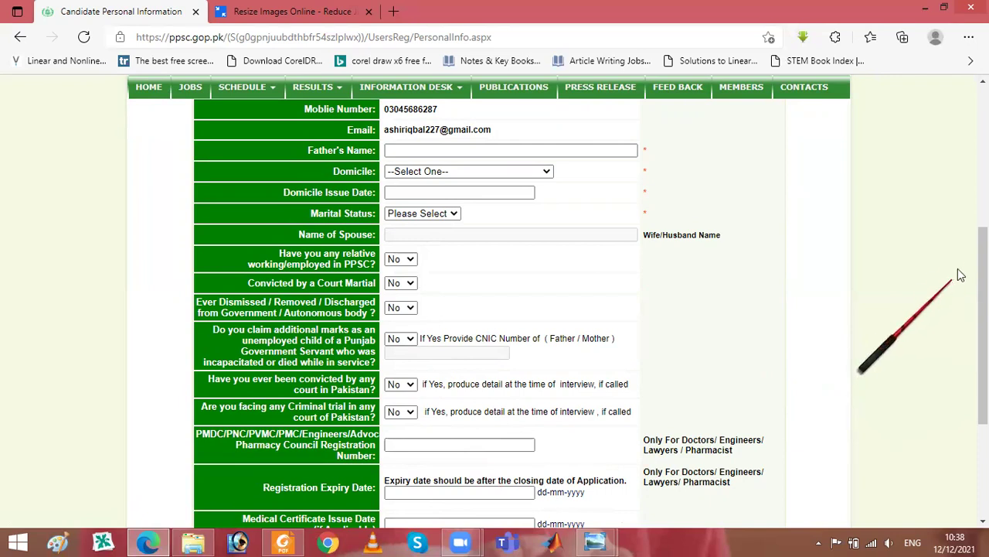
scroll(928, 309, "down", 2)
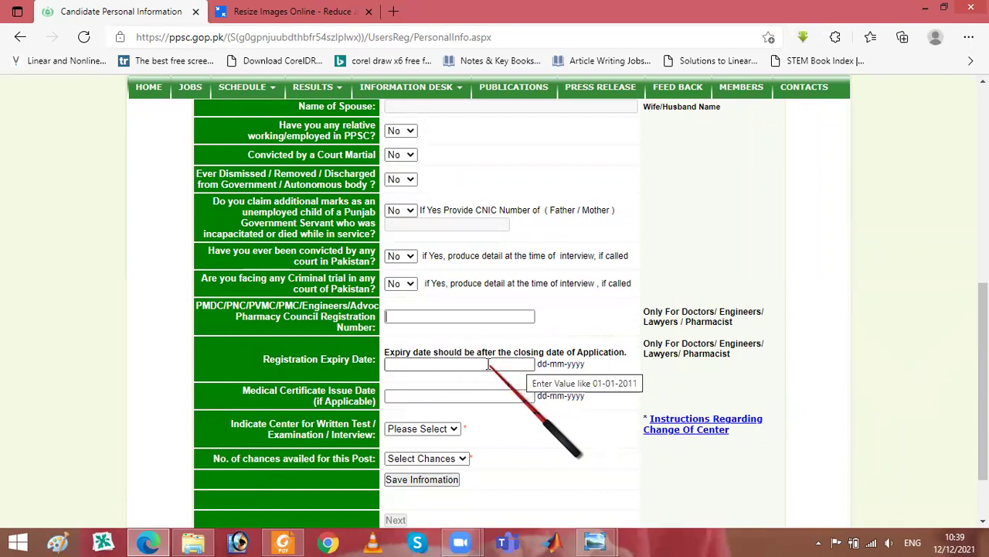
left_click(487, 364)
left_click(335, 345)
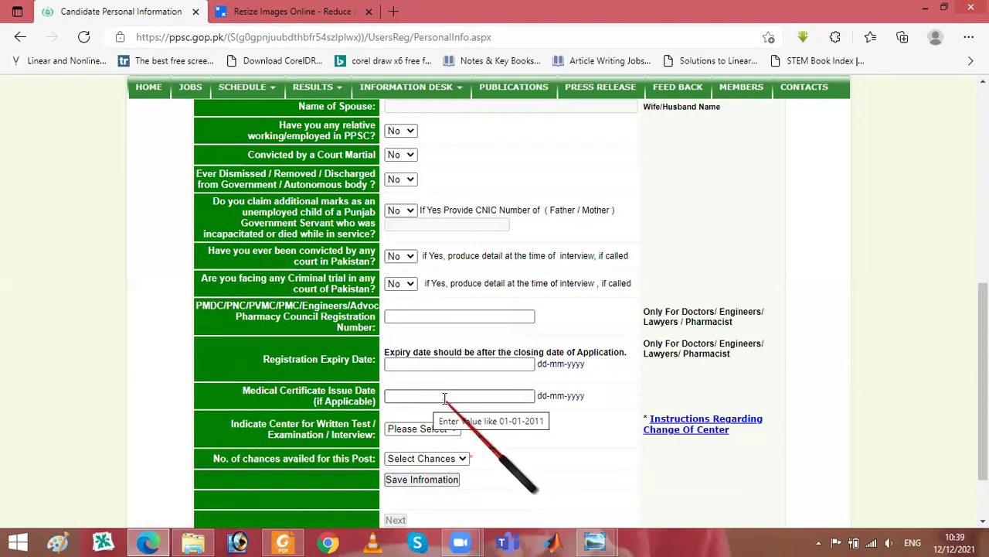
left_click(416, 434)
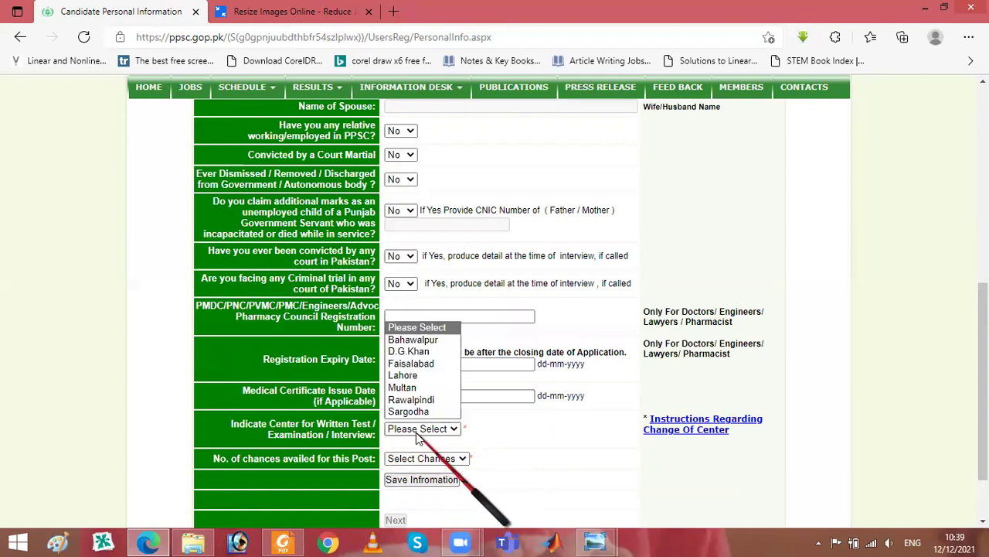
left_click(412, 433)
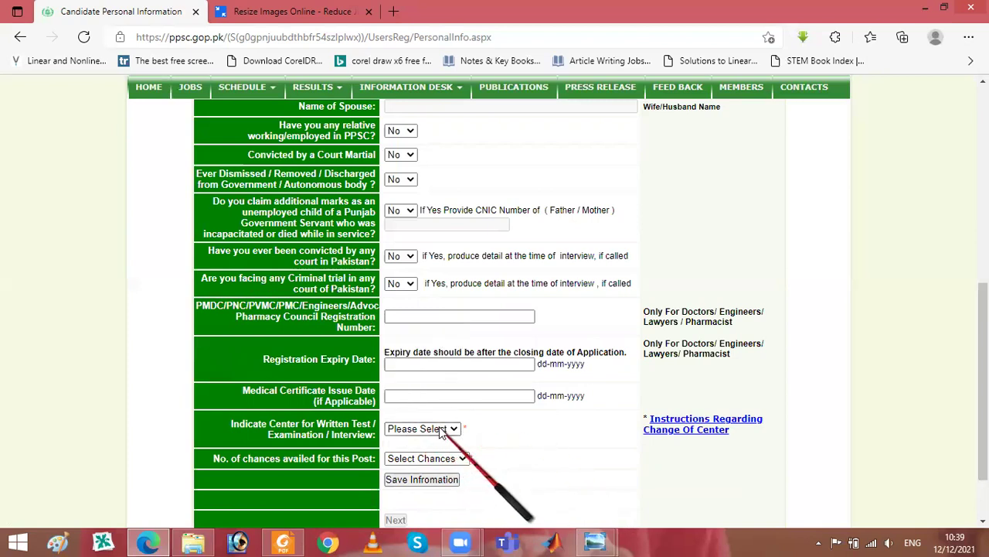
left_click(403, 459)
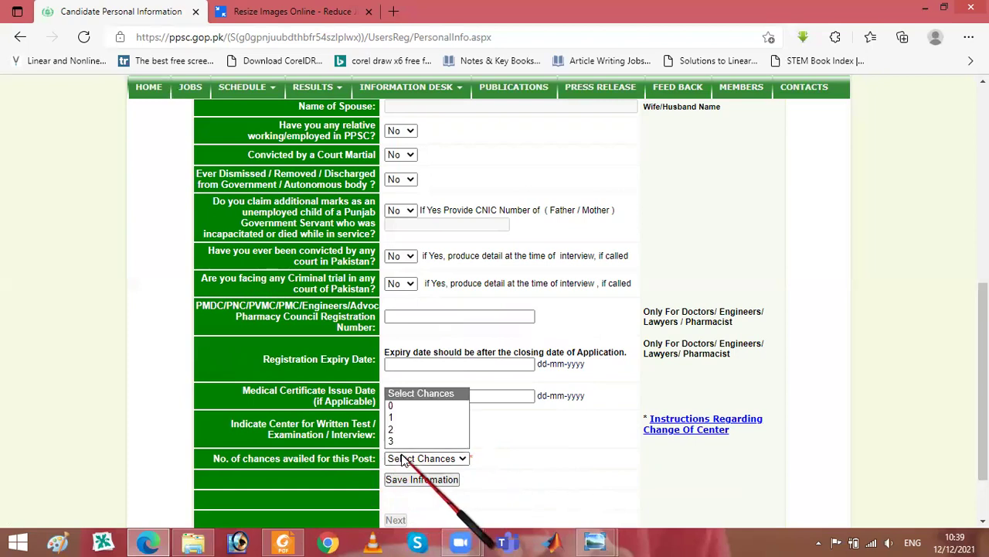
left_click(403, 459)
left_click(403, 459)
left_click(403, 460)
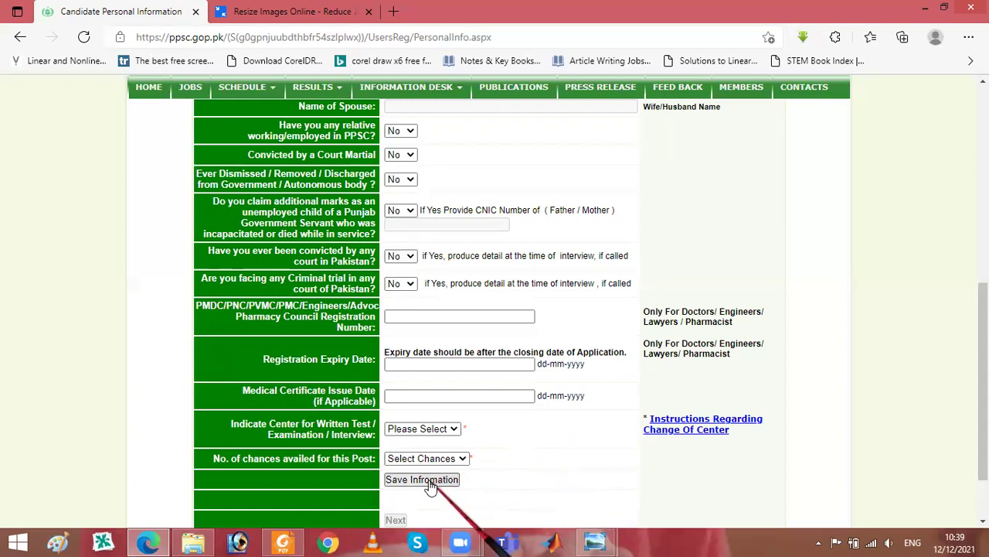
scroll(736, 374, "down", 2)
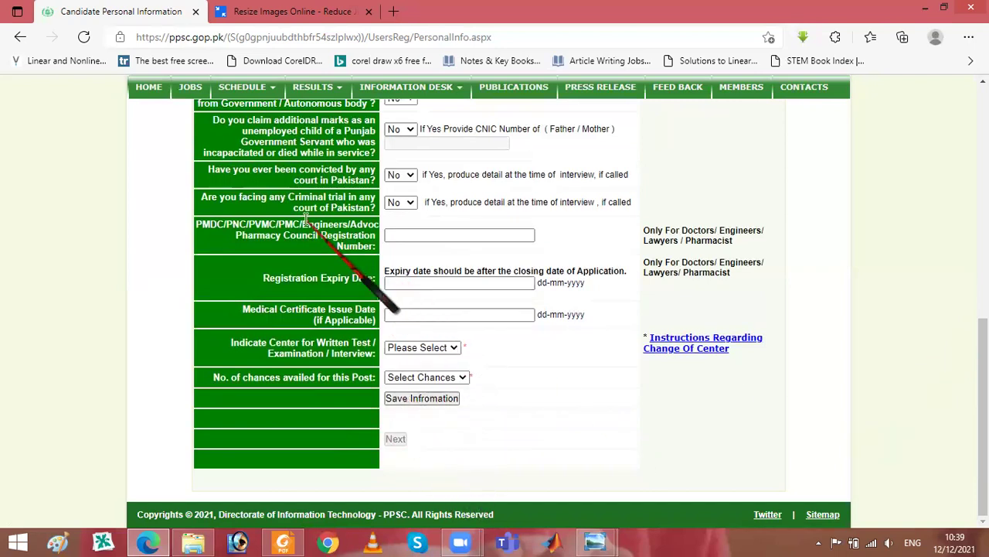
- Go back to the Application Profile and choose ADD beside Education Record Status
left_click(20, 37)
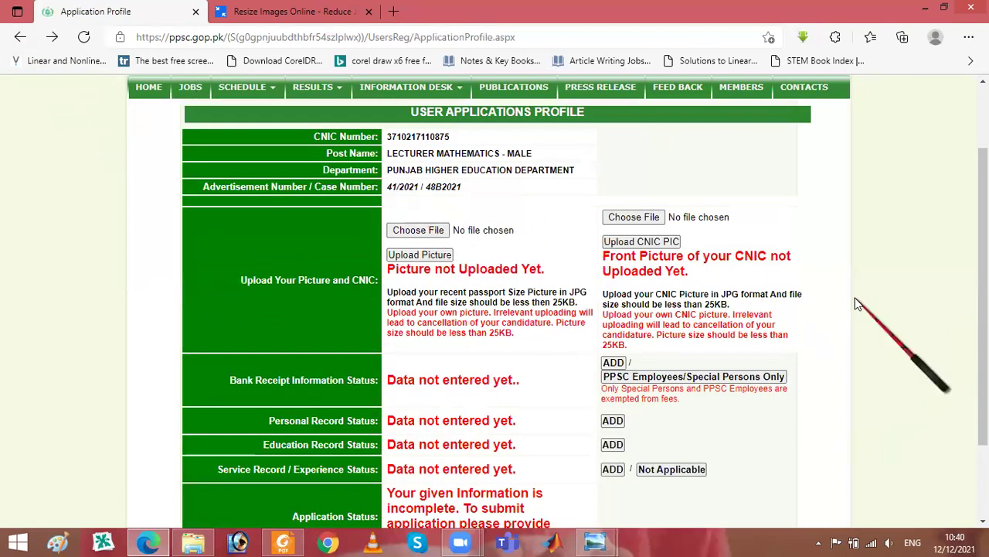
scroll(966, 255, "down", 3)
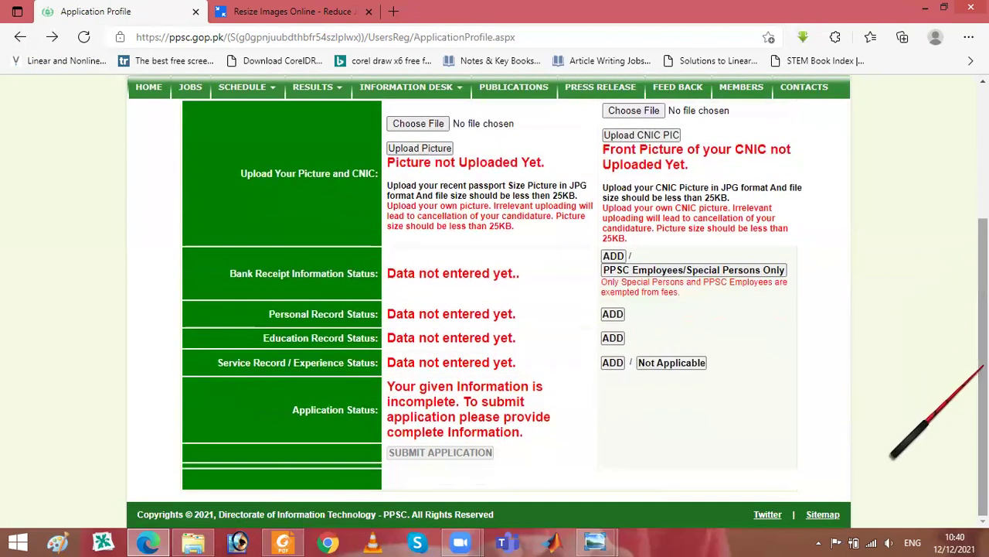
left_click(612, 338)
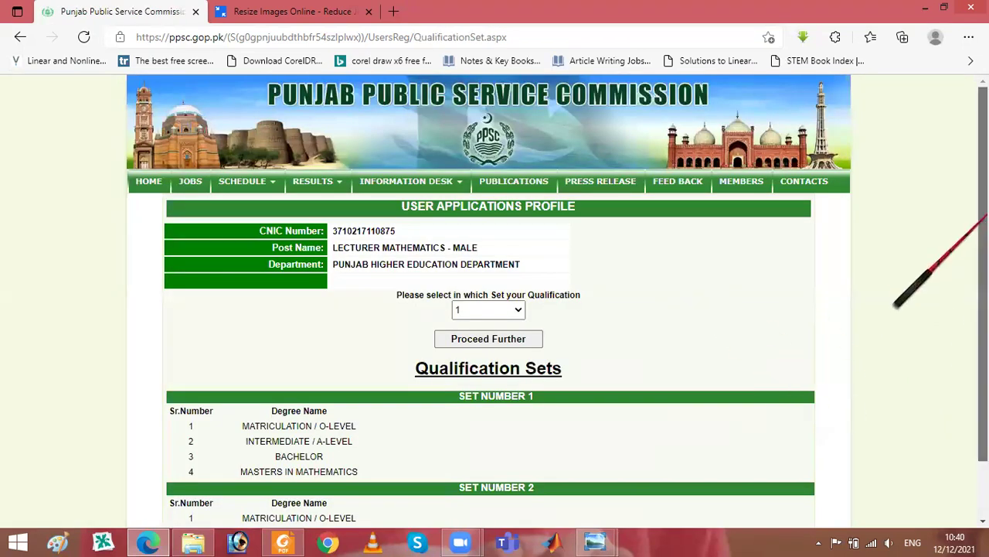
- Keep qualification Set Number 1 selected and proceed to its confirmation page
scroll(896, 303, "down", 2)
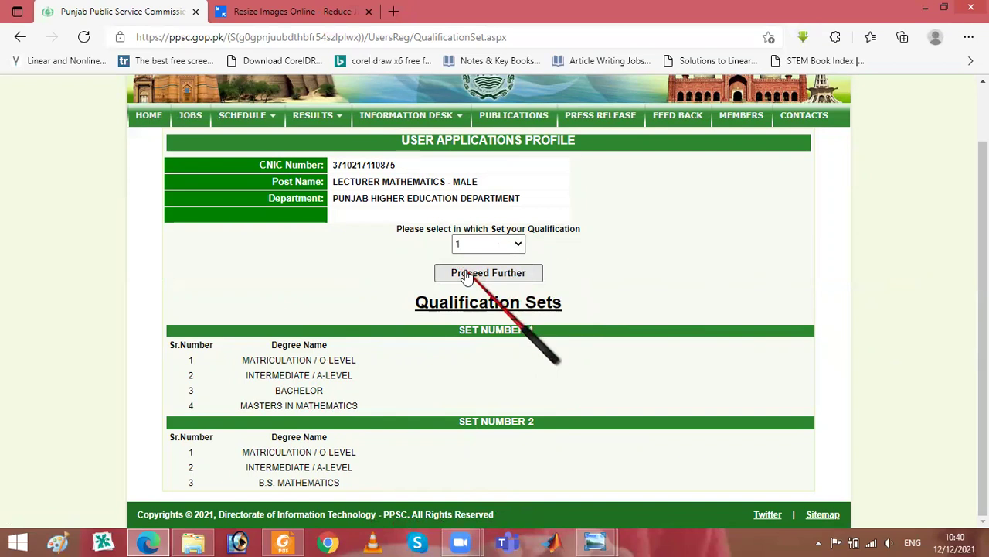
left_click(469, 277)
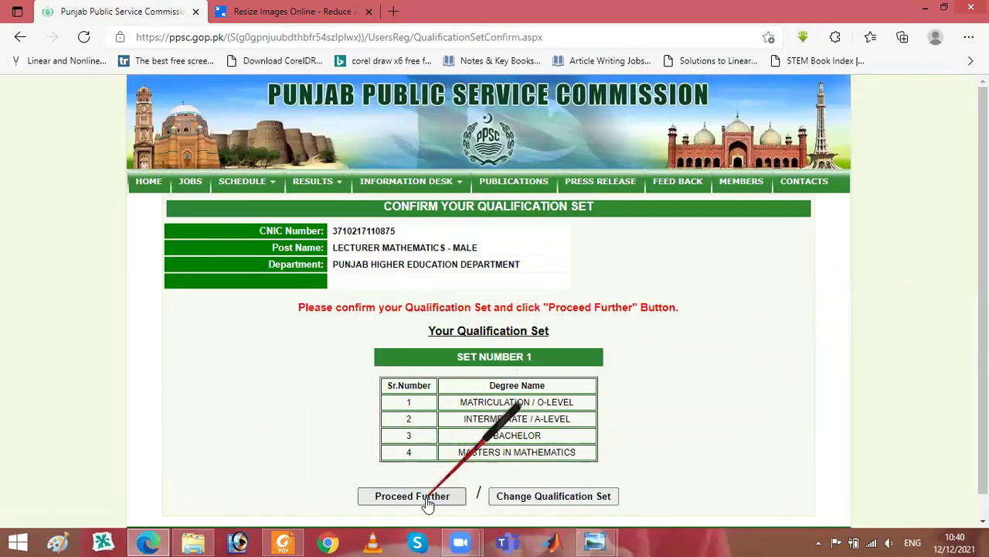
- Confirm Set Number 1 (Matriculation through Masters in Mathematics) to open Education Details
left_click(428, 497)
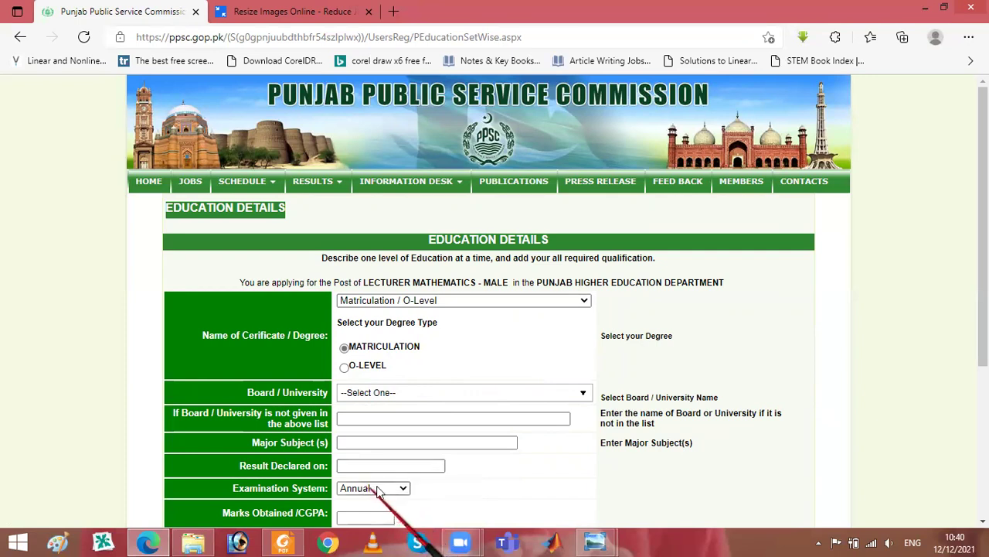
scroll(962, 355, "down", 3)
scroll(958, 401, "down", 1)
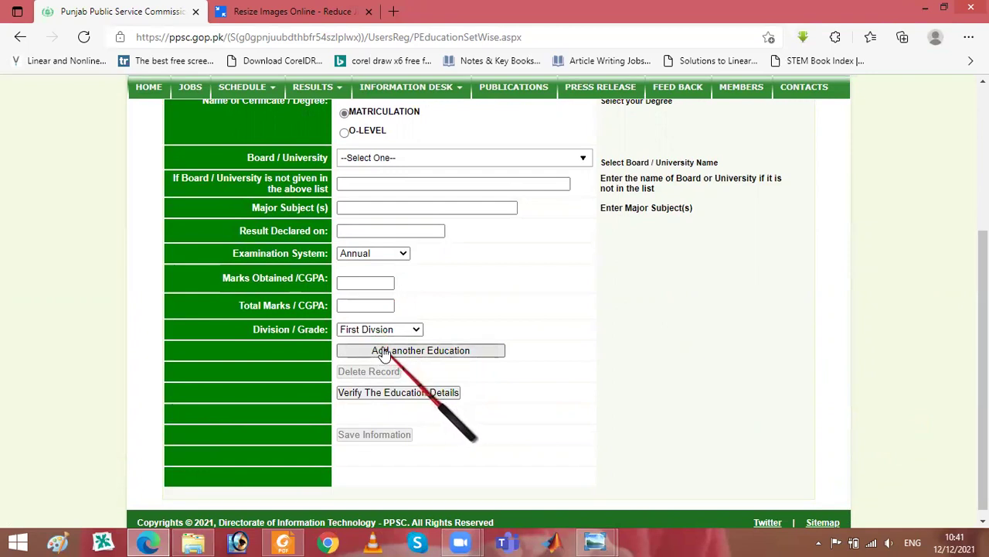
left_click_drag(984, 294, 983, 195)
left_click(504, 228)
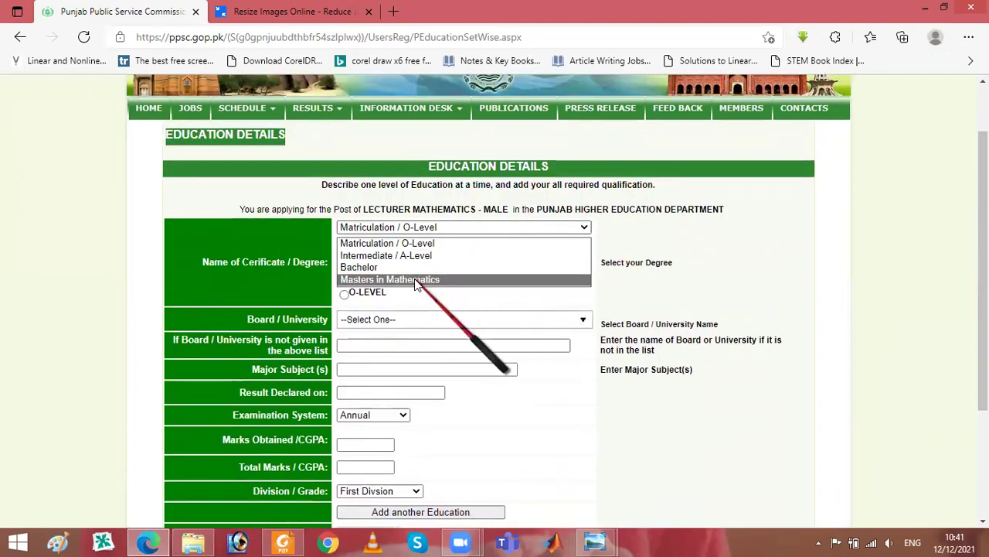
left_click(573, 300)
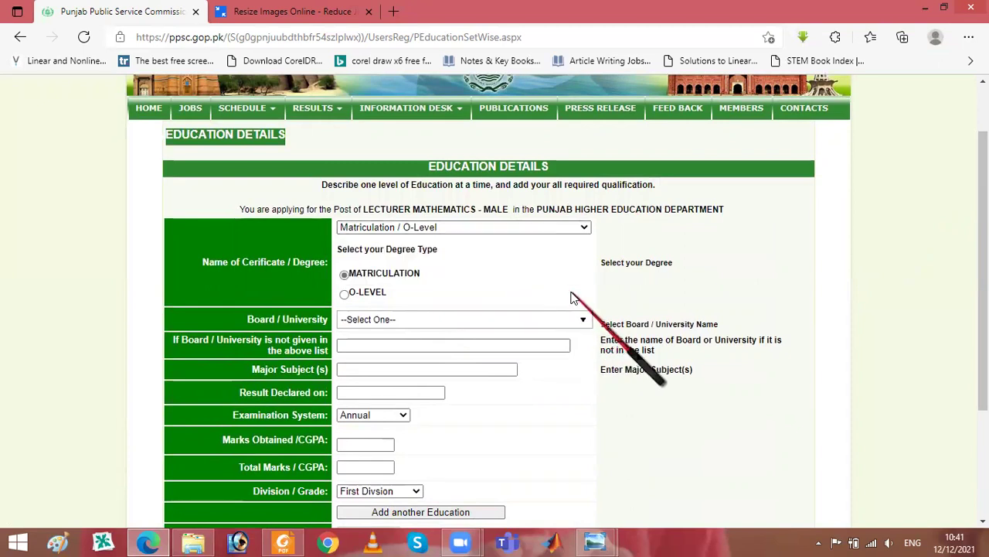
scroll(896, 410, "down", 3)
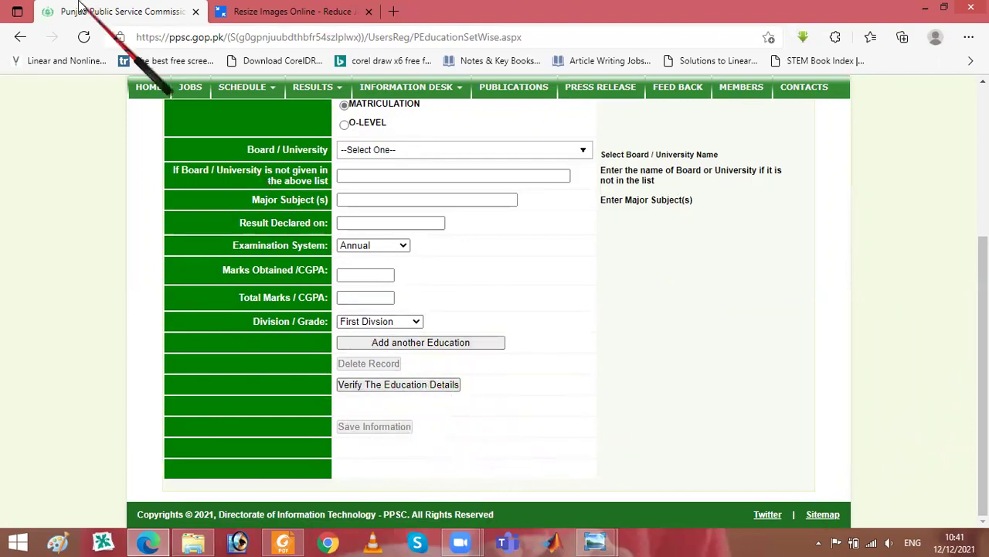
- Go back twice to the User Applications Profile and scroll to the record status rows
left_click(19, 39)
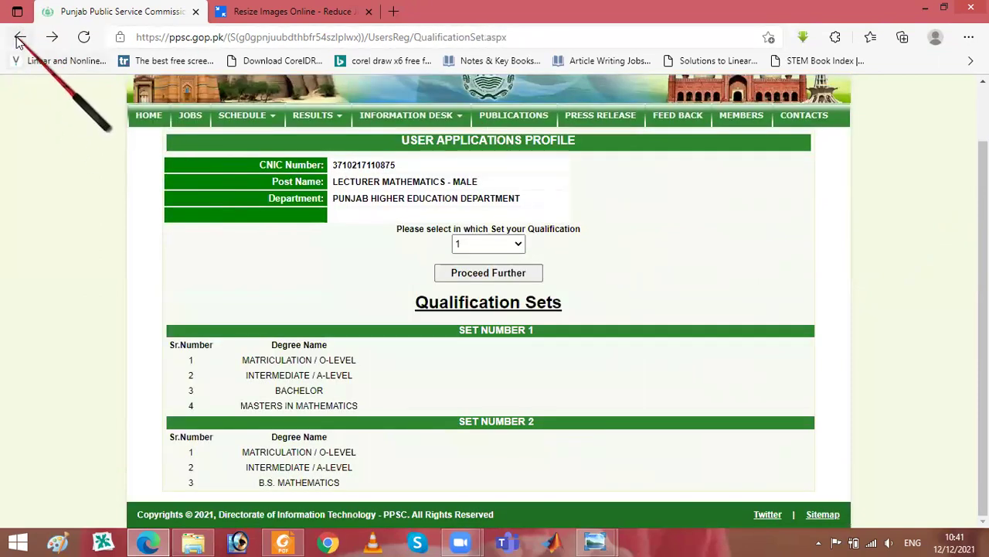
left_click(21, 36)
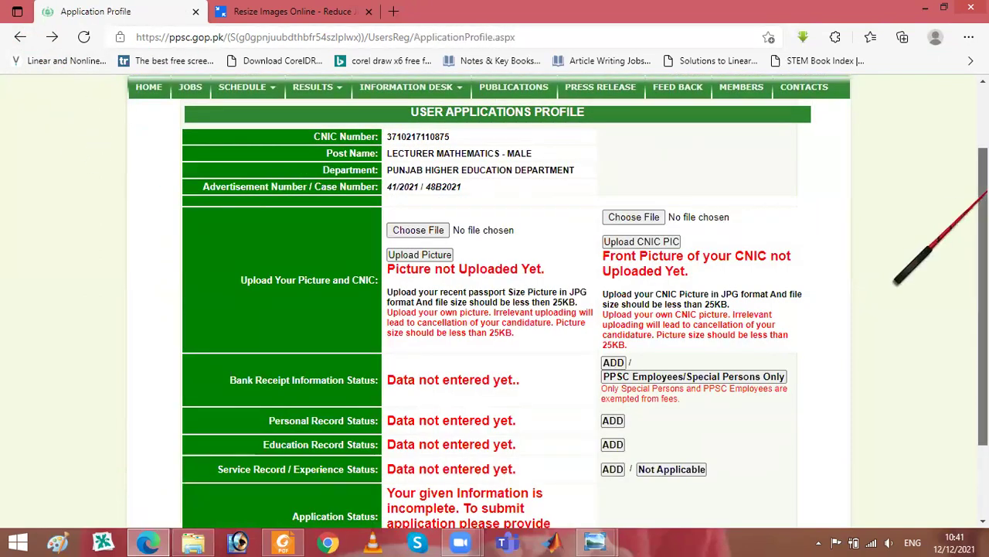
scroll(806, 311, "down", 2)
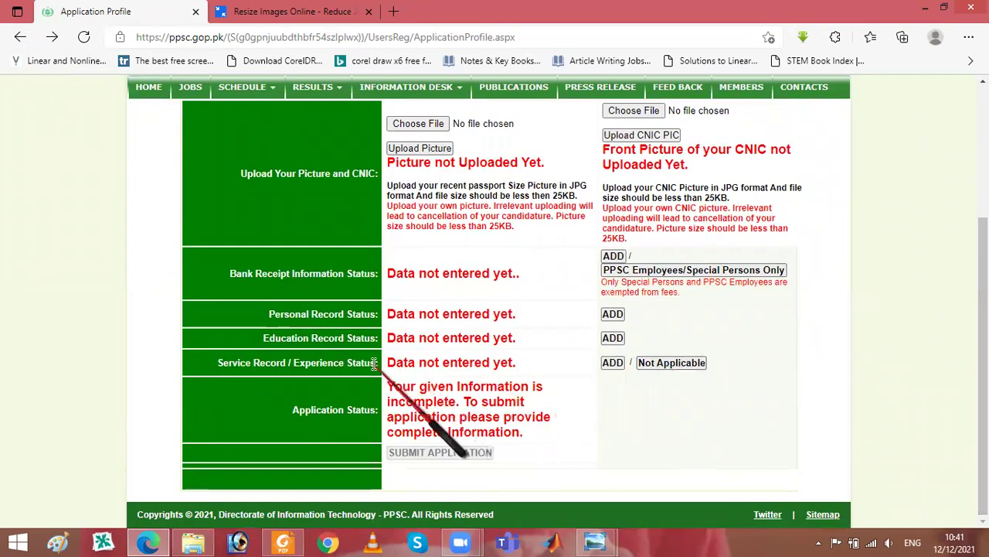